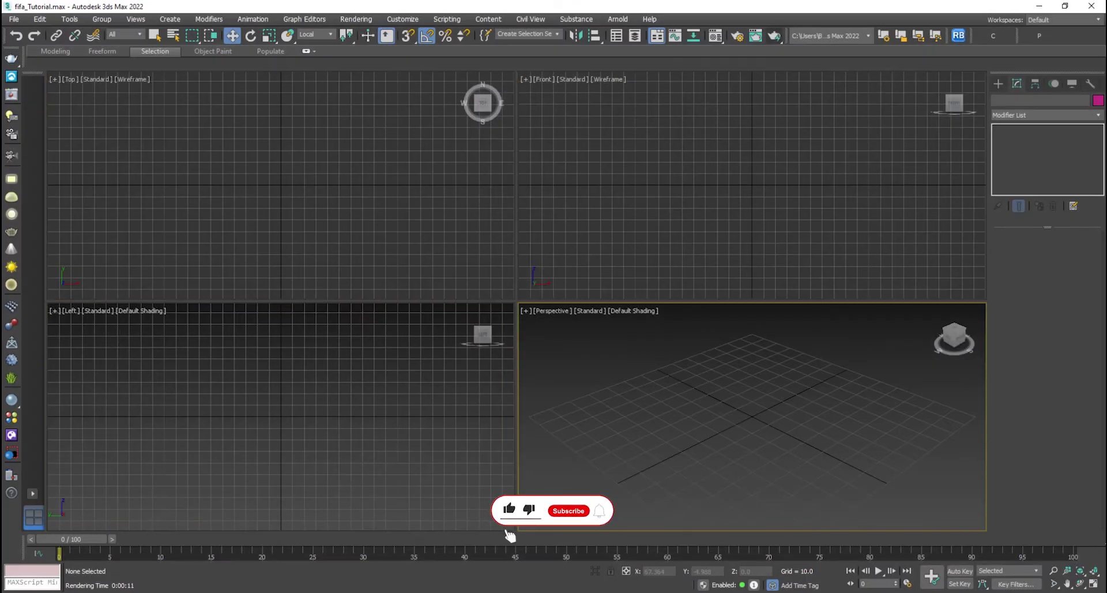
Create a 60-sided cylinder with a radius of about 85 centred on the origin in the Front view.
click(998, 84)
click(998, 101)
click(1071, 217)
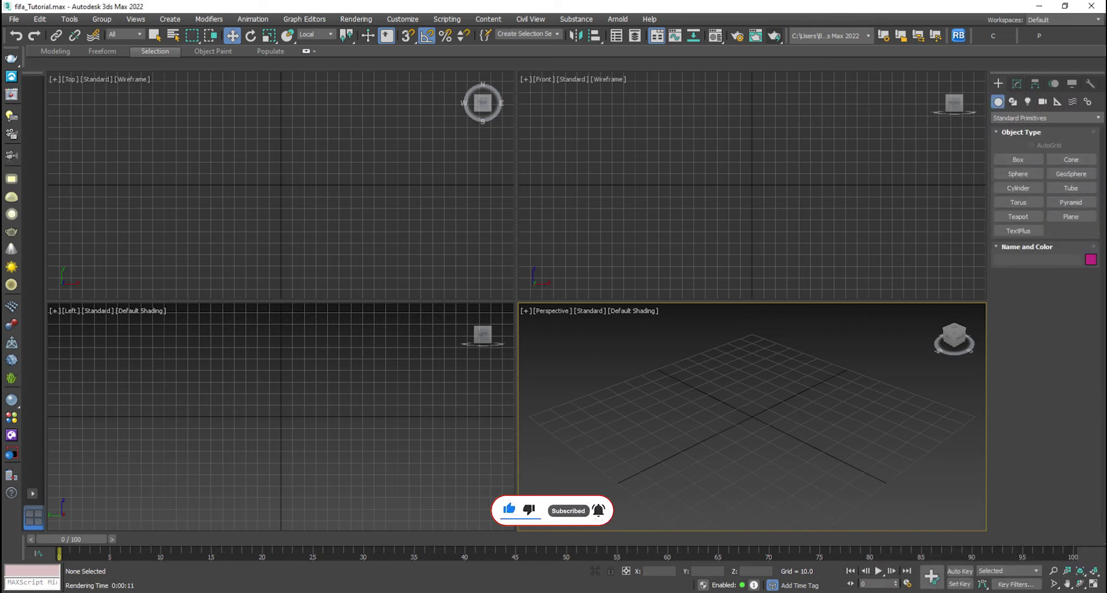
click(1019, 188)
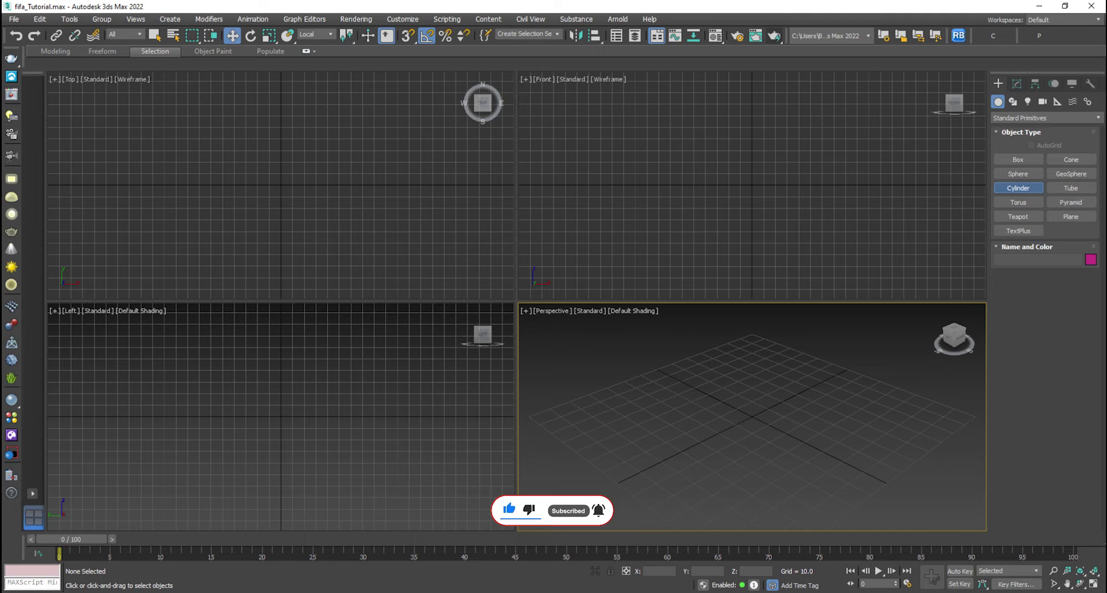
drag(753, 183, 820, 254)
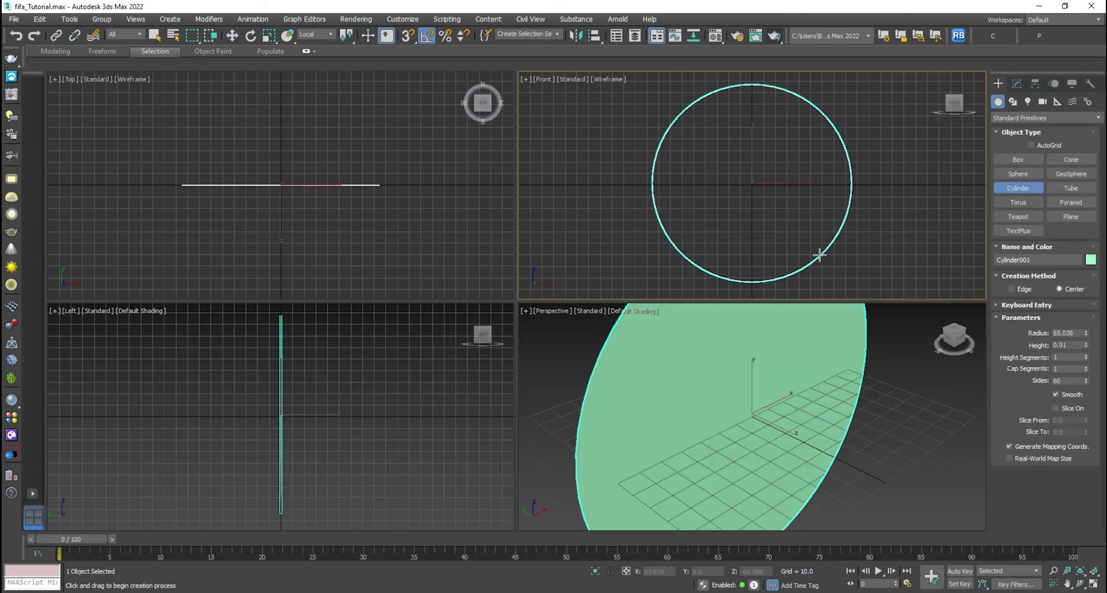
Enlarge the Perspective view with edged faces shown and convert the cylinder to an Editable Poly.
middle_click(738, 468)
scroll(740, 450, down, 7)
alt+middle_drag(740, 430, 759, 416)
key(F4)
key(alt+w)
alt+middle_drag(574, 337, 462, 254)
right_click(463, 255)
right_click(516, 183)
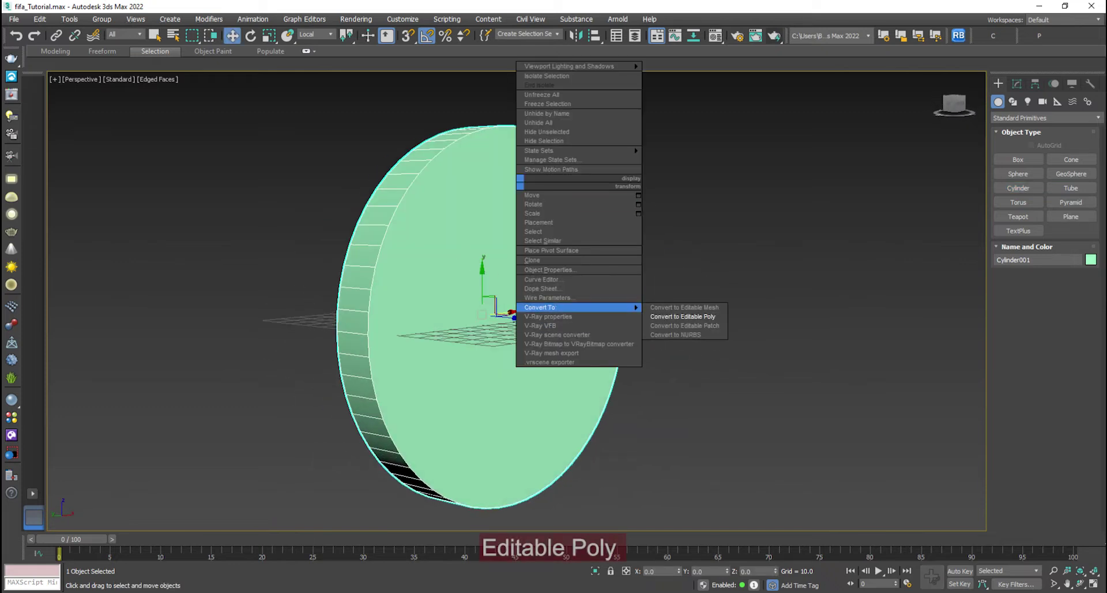
mouse_move(611, 307)
click(680, 316)
Delete the front and back cap polygons of the cylinder and leave polygon editing.
key(4)
click(506, 292)
alt+middle_drag(495, 300, 566, 257)
ctrl+click(658, 297)
alt+middle_drag(658, 297, 510, 307)
key(Delete)
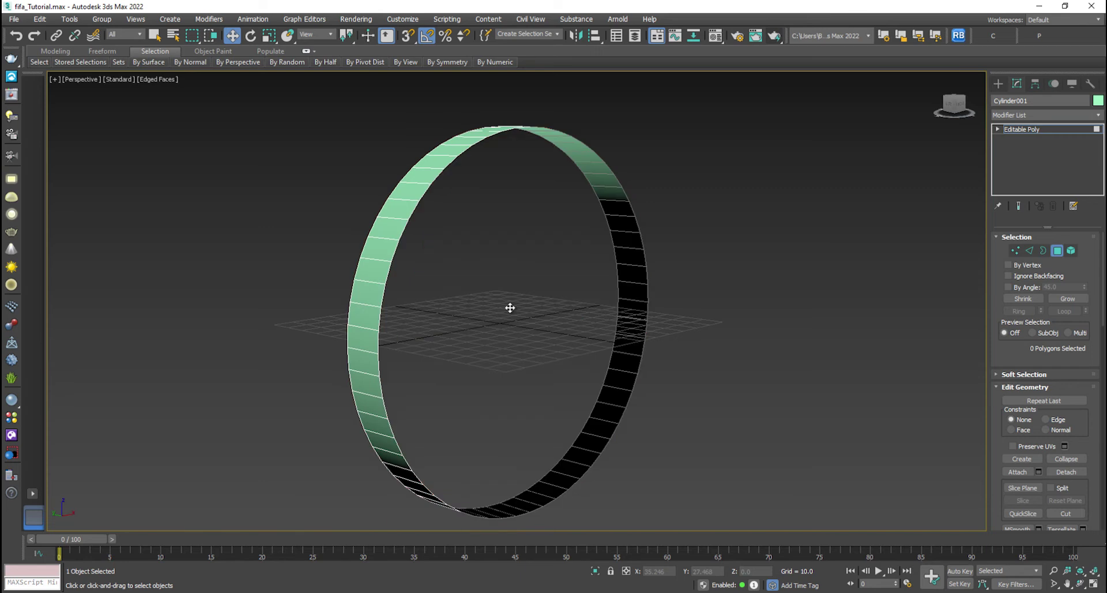
click(1058, 251)
click(732, 251)
Return to the four-viewport layout and display the Left view as wireframe.
drag(548, 289, 668, 224)
drag(668, 289, 668, 288)
key(alt+w)
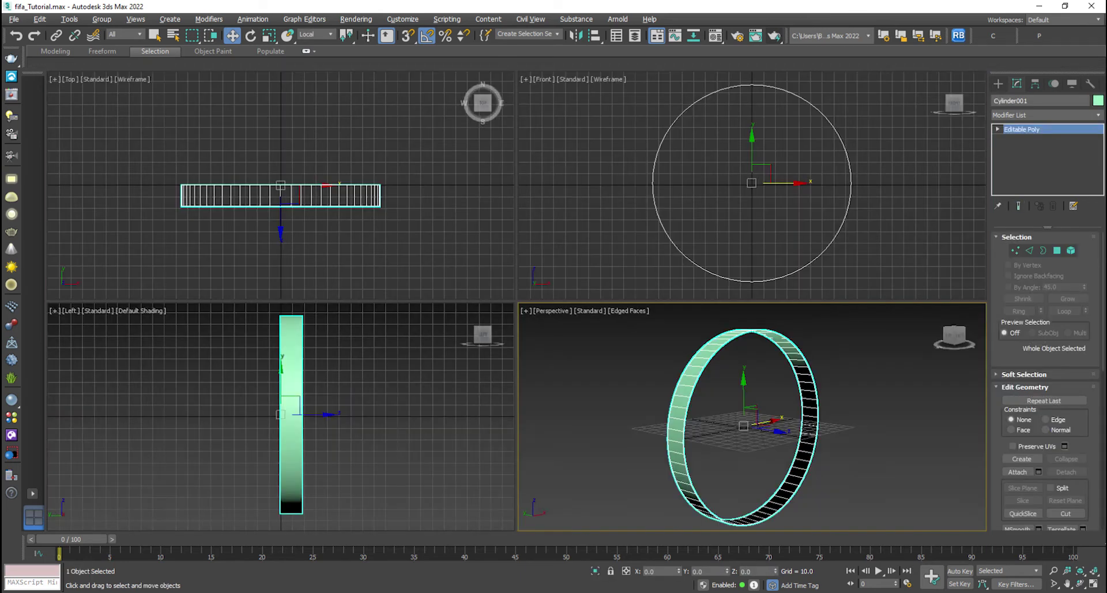
click(259, 413)
key(F3)
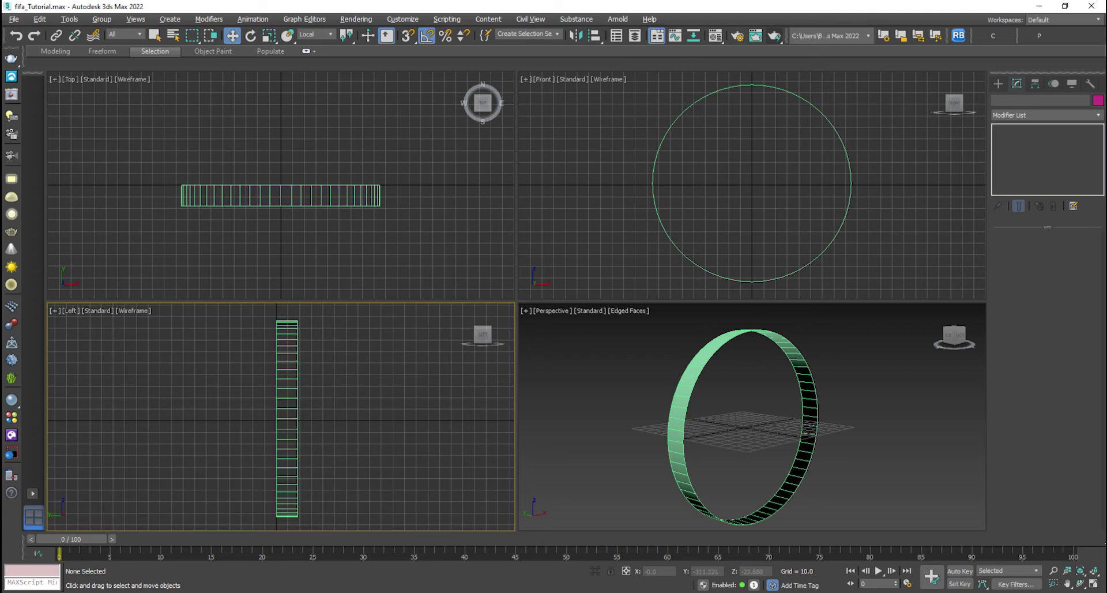
Select the open ring and apply a Twist modifier to it.
drag(865, 376, 754, 416)
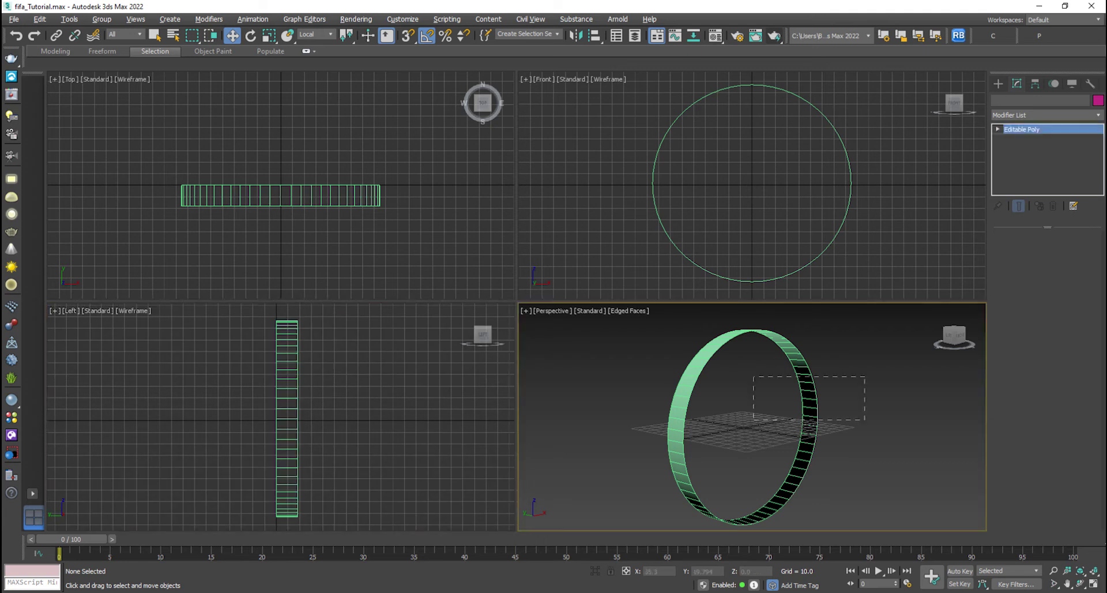
click(1047, 115)
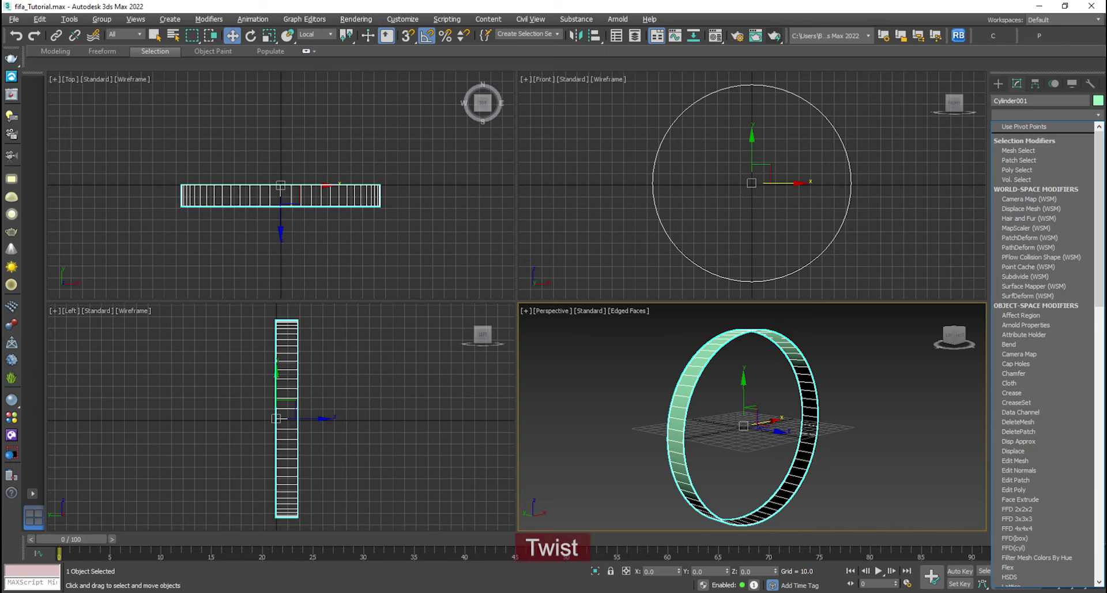
key(t)
key(t)
key(t)
key(t)
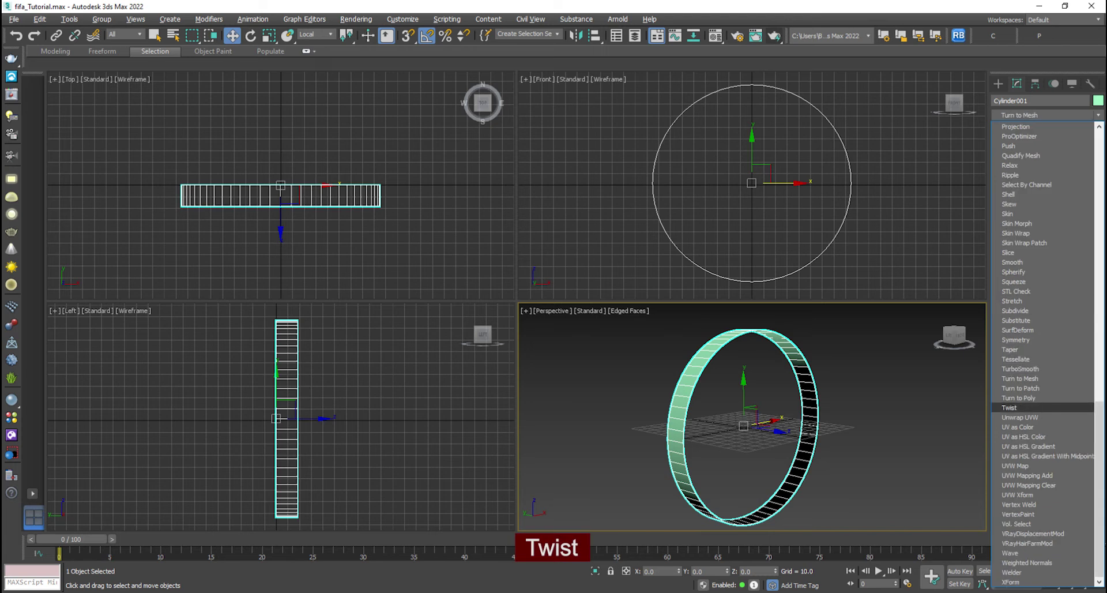
click(1015, 407)
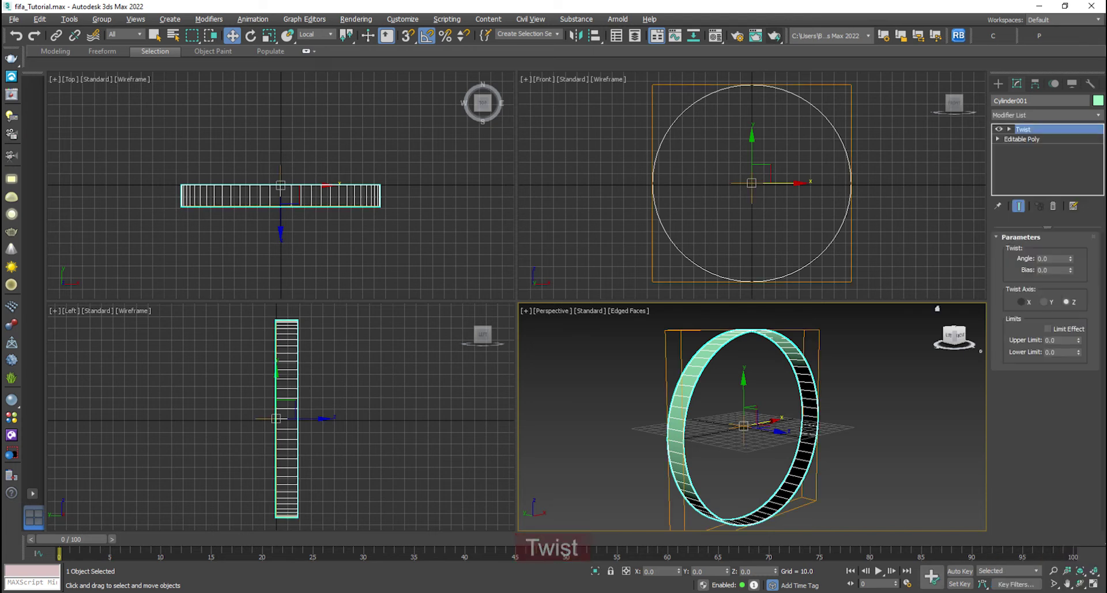
Twist the ring about the Y axis with an angle of 82.5.
drag(1070, 258, 1032, 294)
right_click(1032, 294)
drag(1070, 258, 1062, 162)
right_click(1080, 259)
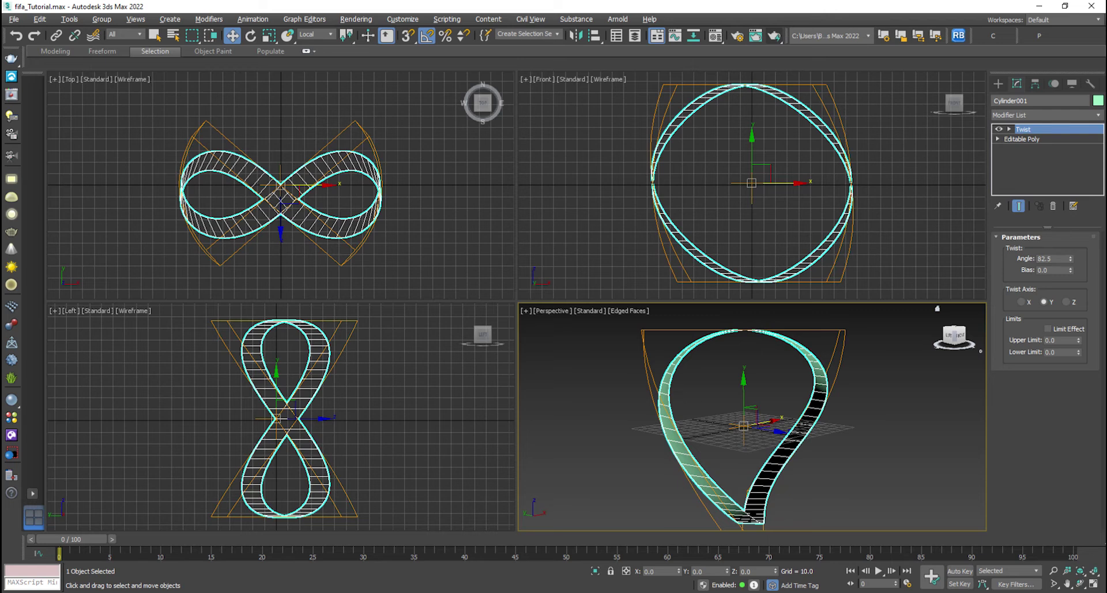
Lower the Twist gizmo to about Z -18.3 and set the twist angle to 60 to make the lower loop smaller.
key(1)
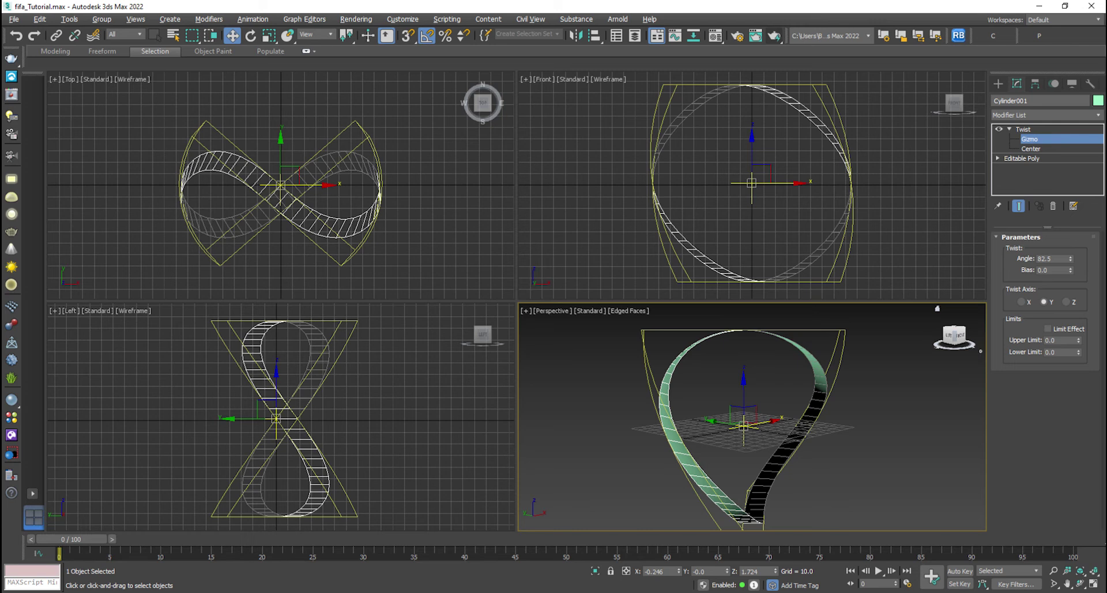
click(277, 372)
mouse_move(277, 372)
mouse_down()
mouse_move(277, 402)
mouse_move(274, 391)
mouse_up()
drag(1070, 258, 1070, 287)
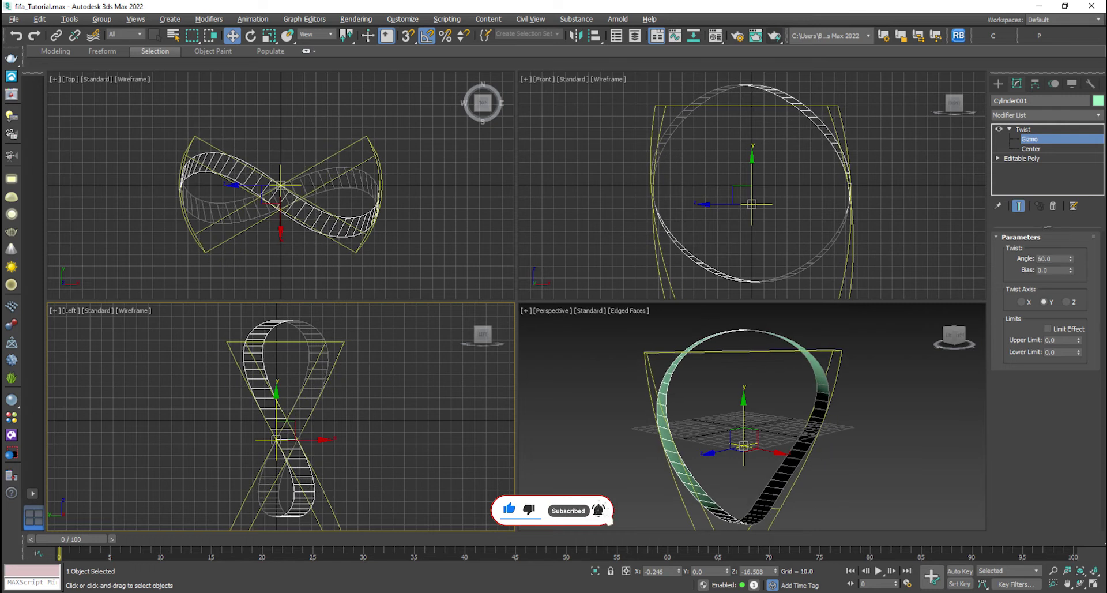
drag(277, 403, 278, 406)
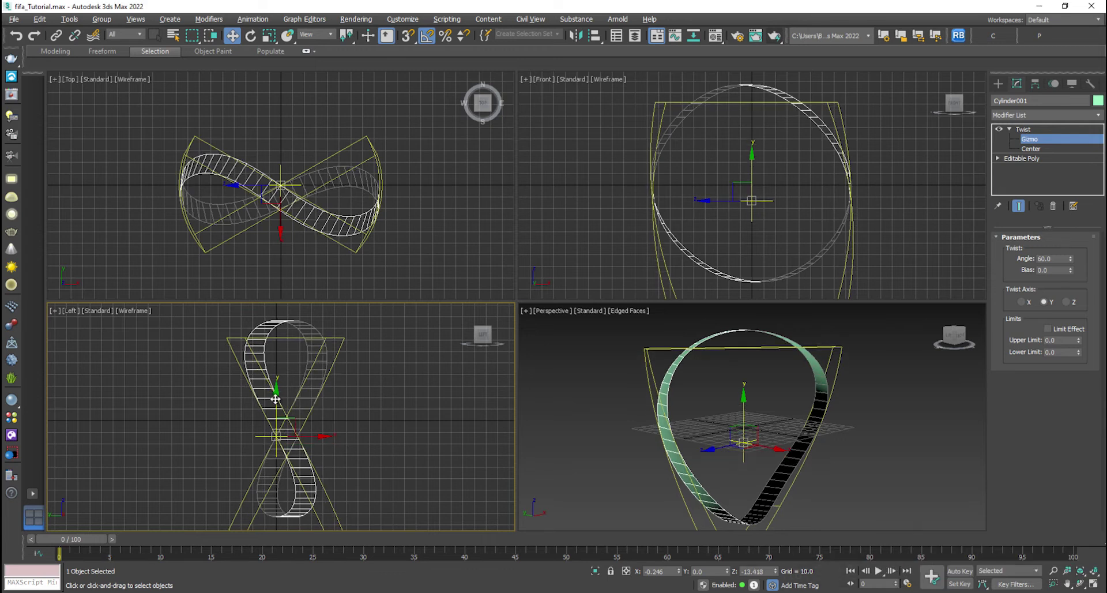
drag(275, 400, 390, 449)
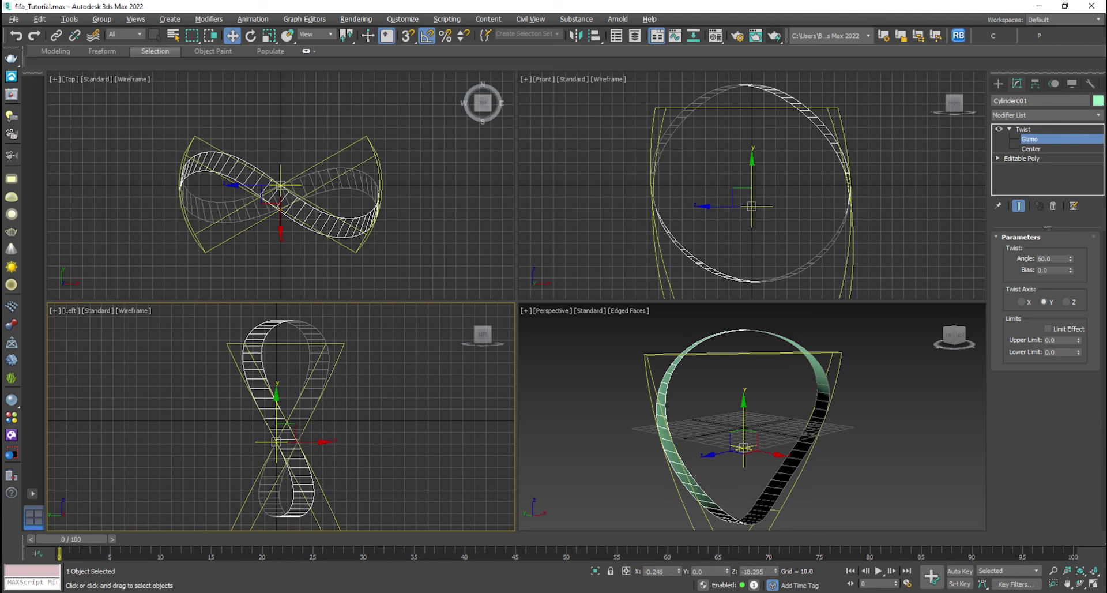
click(1024, 129)
Display the Left view shaded with edged faces and maximize it.
click(370, 403)
key(F3)
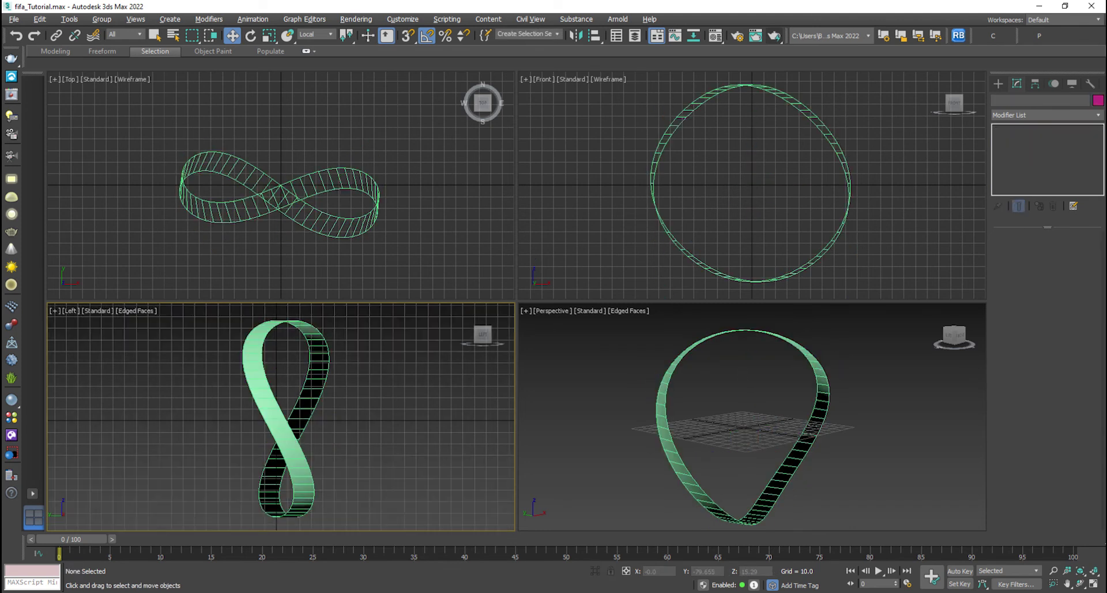
key(alt+w)
Add a Shell modifier to the twisted ring with an outer amount of 3.42.
click(624, 287)
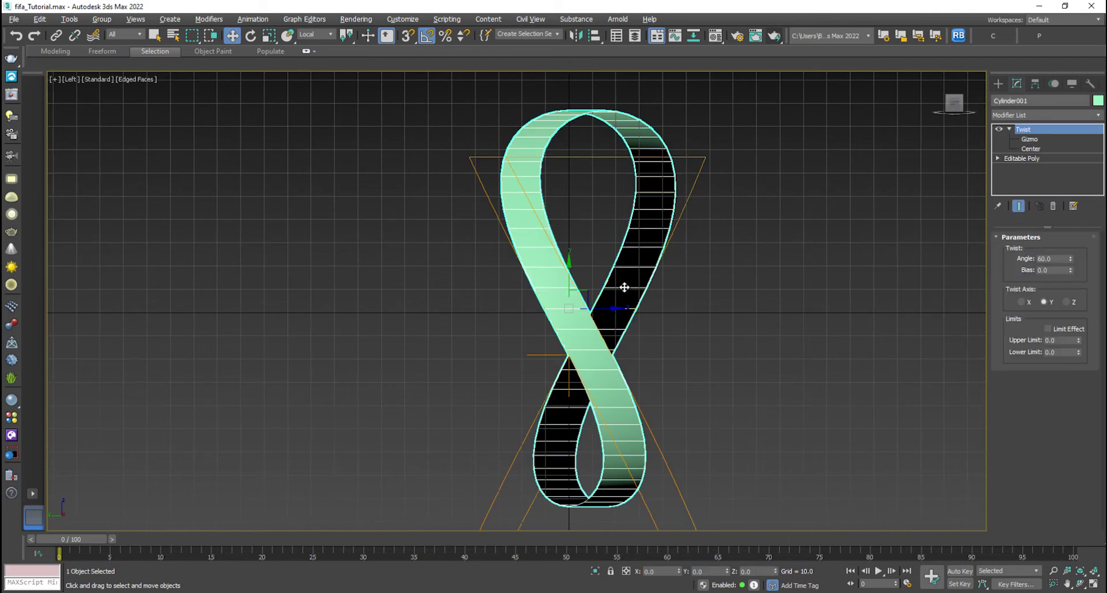
middle_drag(719, 268, 686, 257)
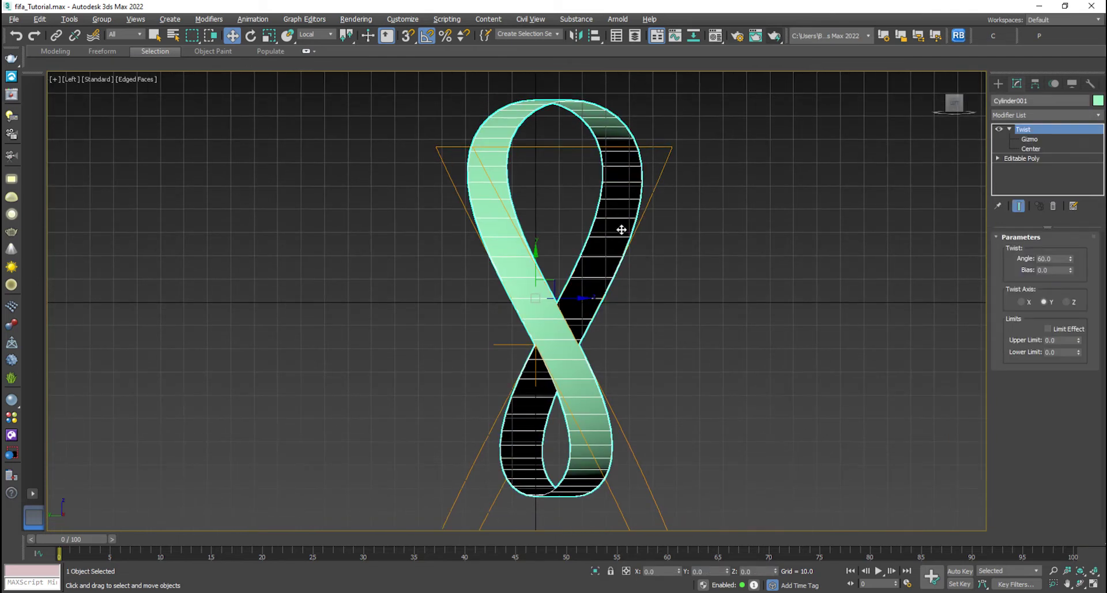
click(1046, 116)
key(s)
key(s)
key(s)
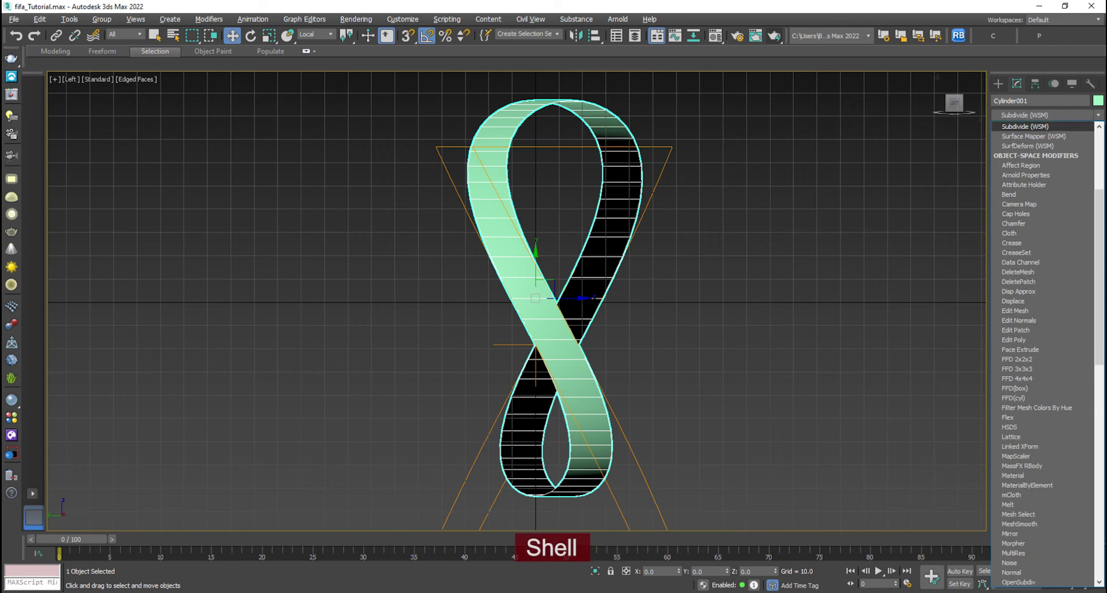
key(s)
key(s)
key(Return)
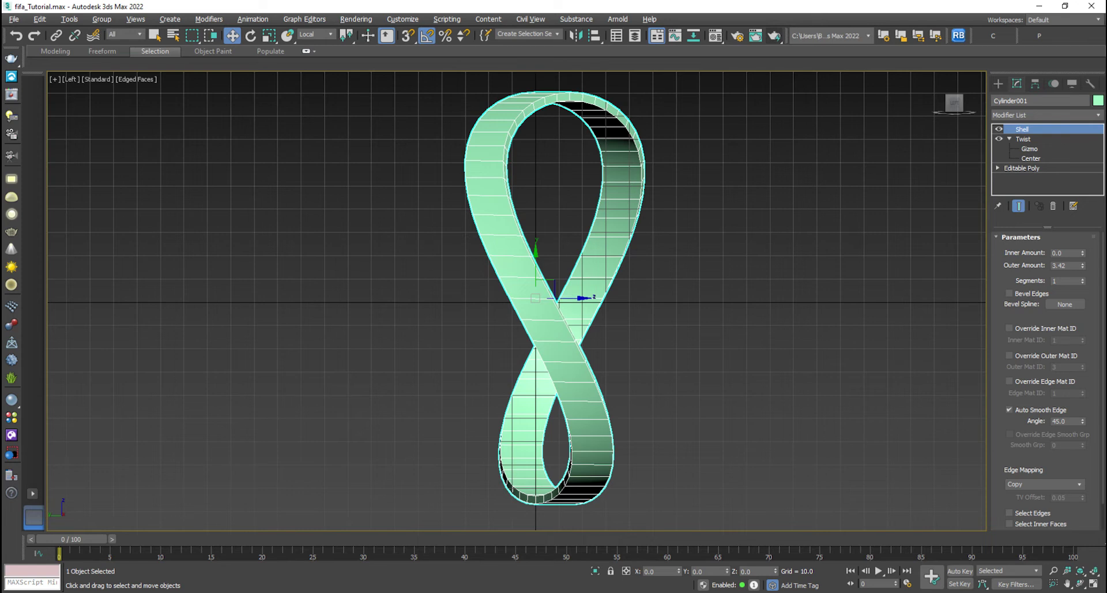
Convert the thickened twisted band to an Editable Poly.
right_click(607, 229)
mouse_move(663, 354)
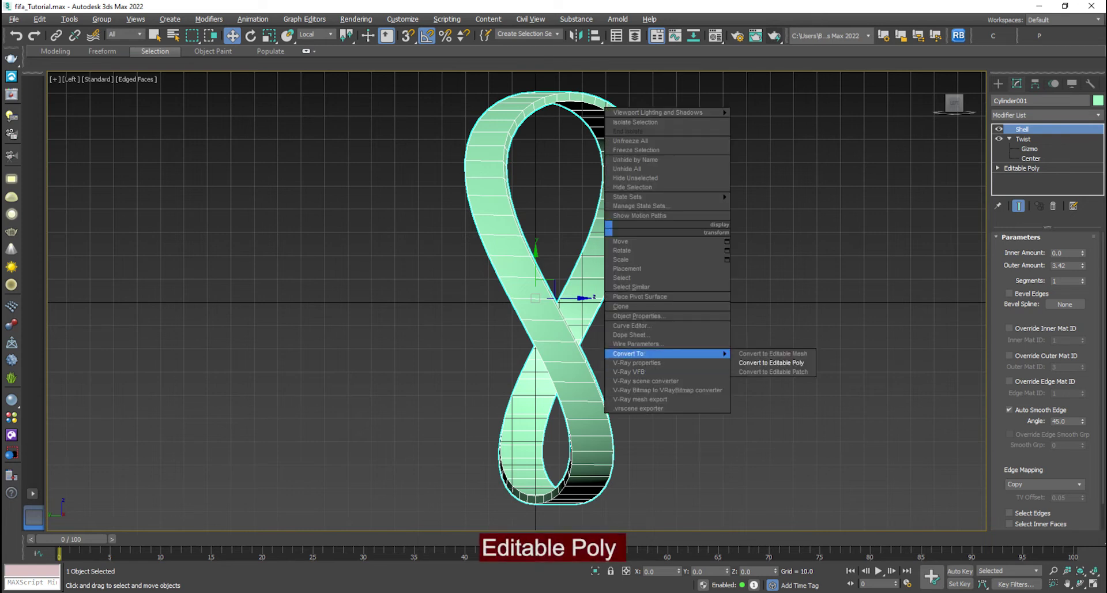
click(772, 363)
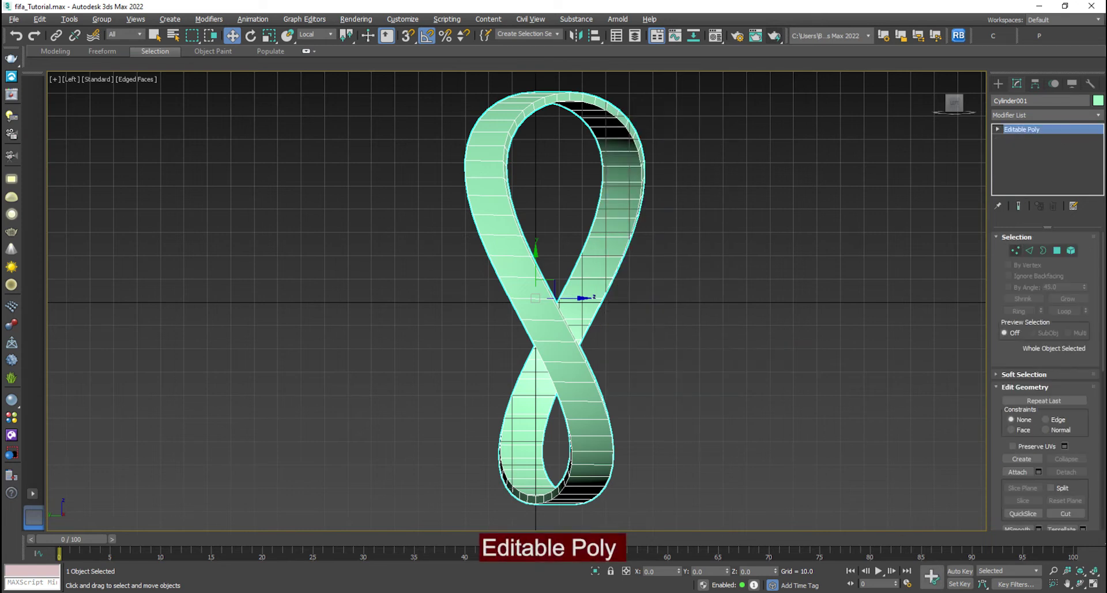
Select the crosswise edge rings on the band's inner and outer faces and connect them with 2 segments.
key(2)
click(610, 239)
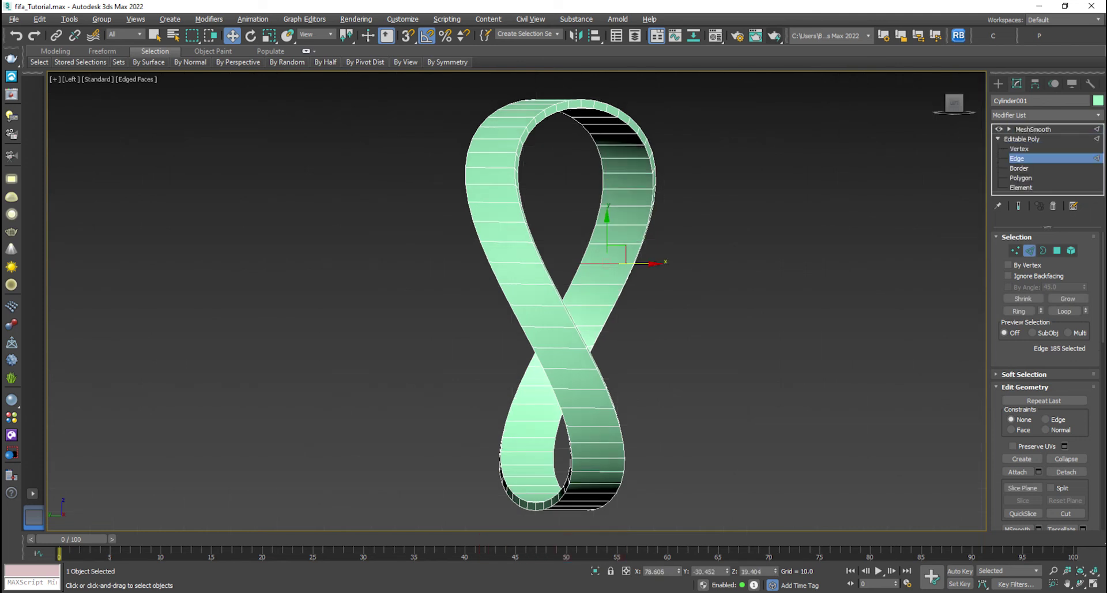
click(1020, 311)
ctrl+click(502, 219)
click(1016, 311)
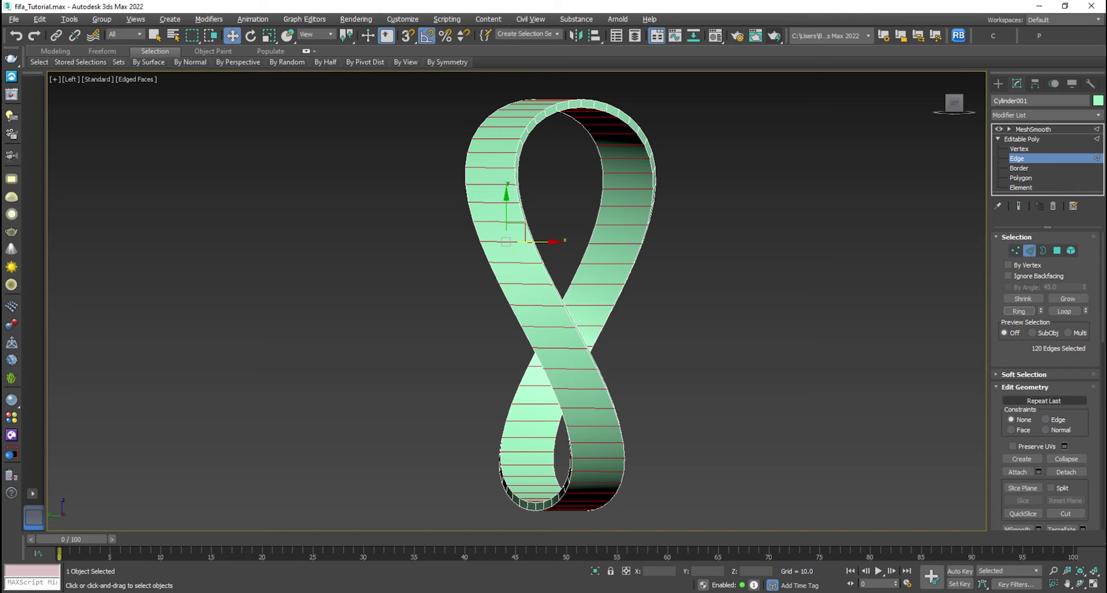
scroll(1045, 375, down, 10)
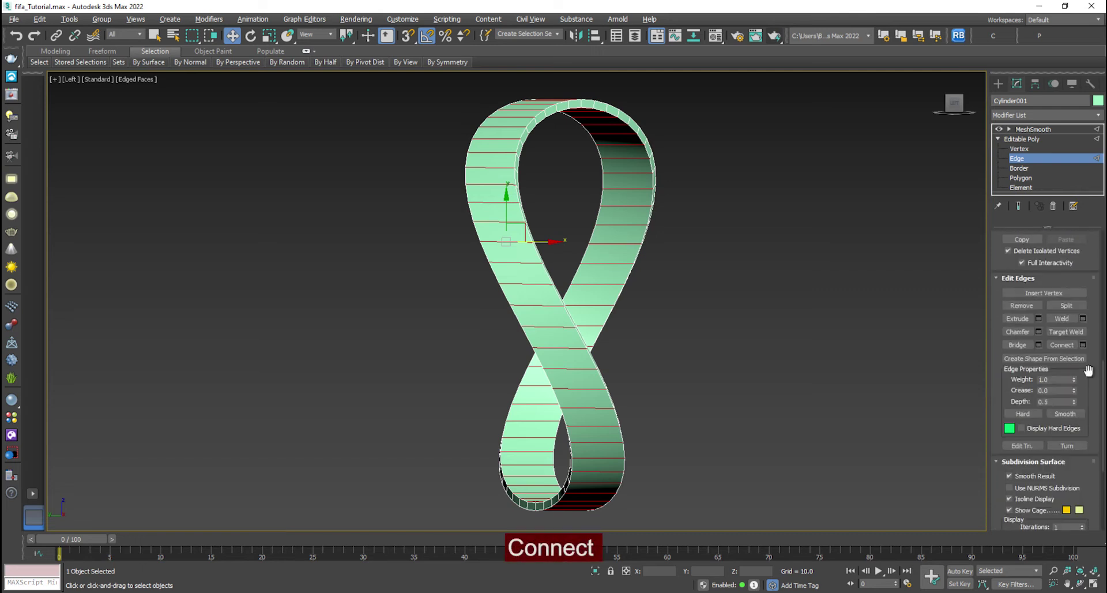
click(1083, 345)
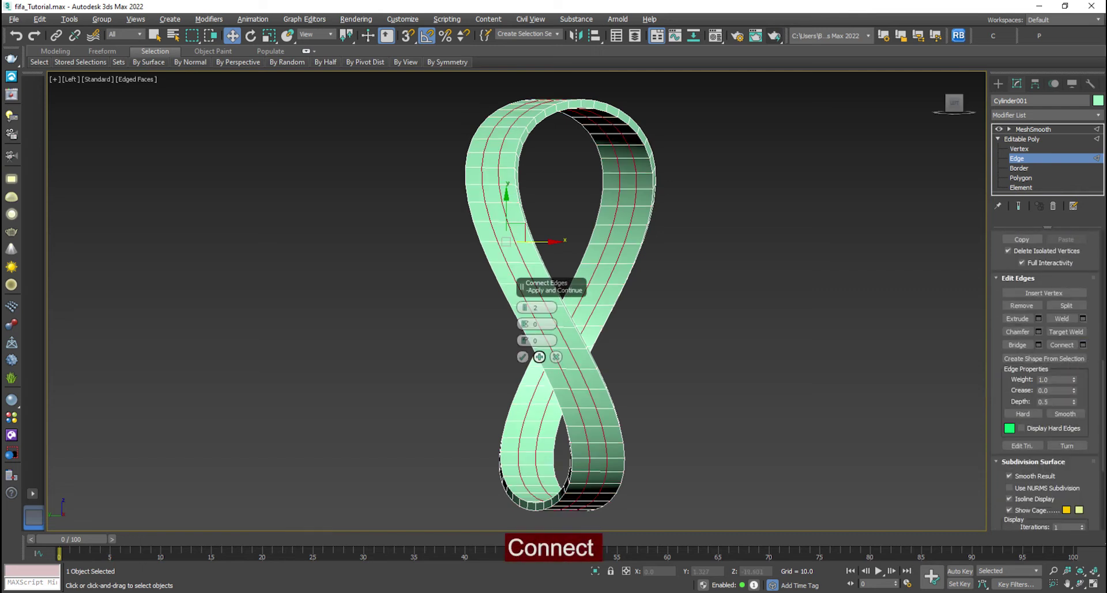
click(523, 357)
Uniformly scale the connected edge loops to round the band's cross-section, and return to the MeshSmooth level.
key(r)
drag(558, 301, 556, 296)
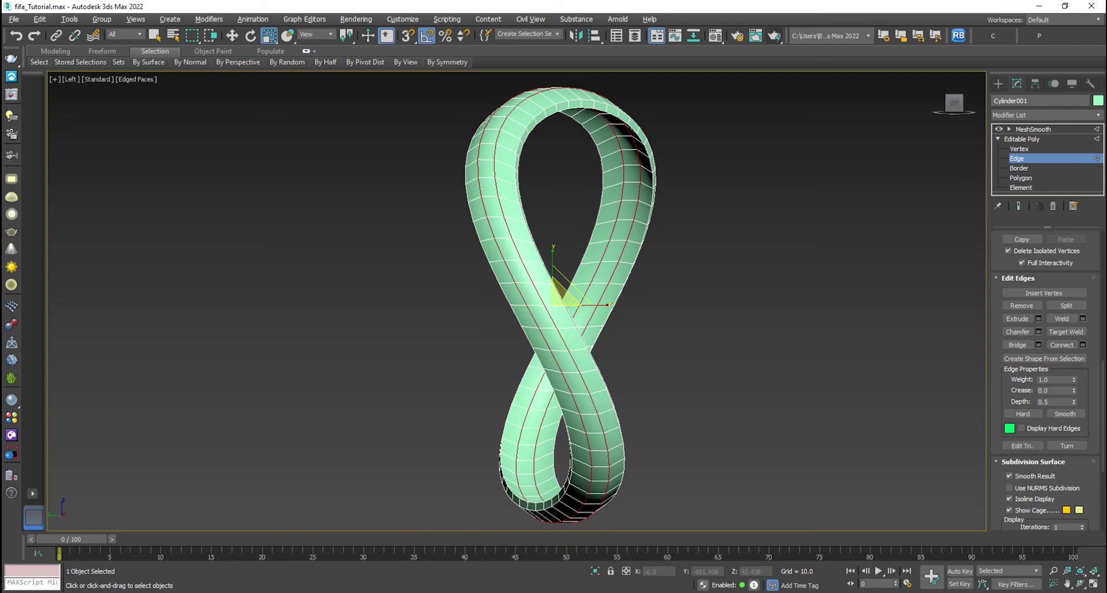
click(1033, 129)
click(557, 243)
click(520, 299)
Compare the band at its Editable Poly level with the MeshSmooth result.
click(1022, 139)
click(1017, 159)
scroll(1035, 297, up, 5)
key(2)
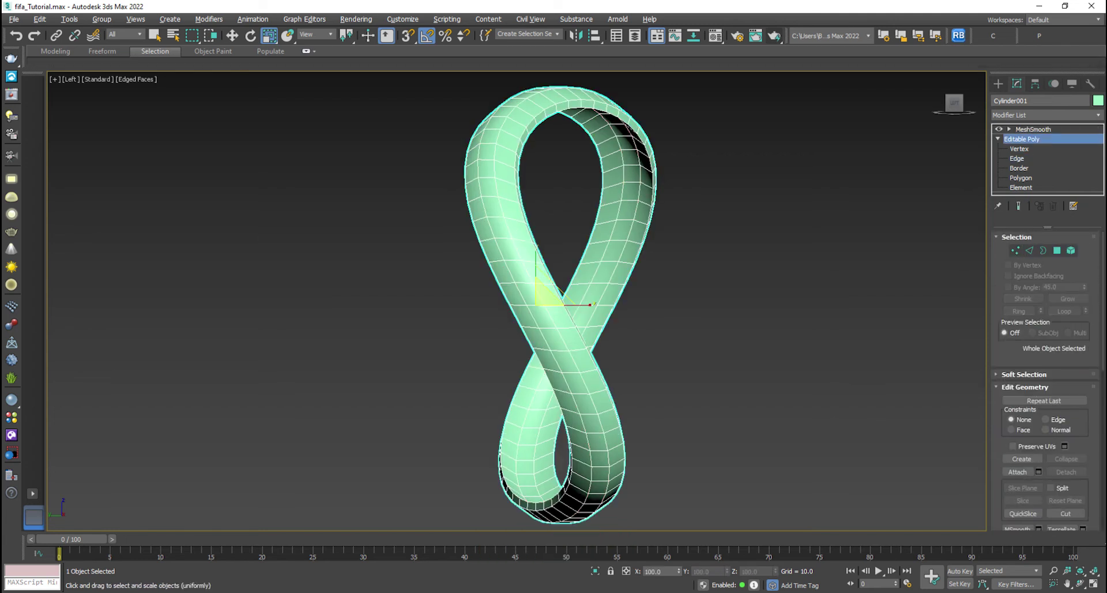
click(1034, 129)
click(750, 283)
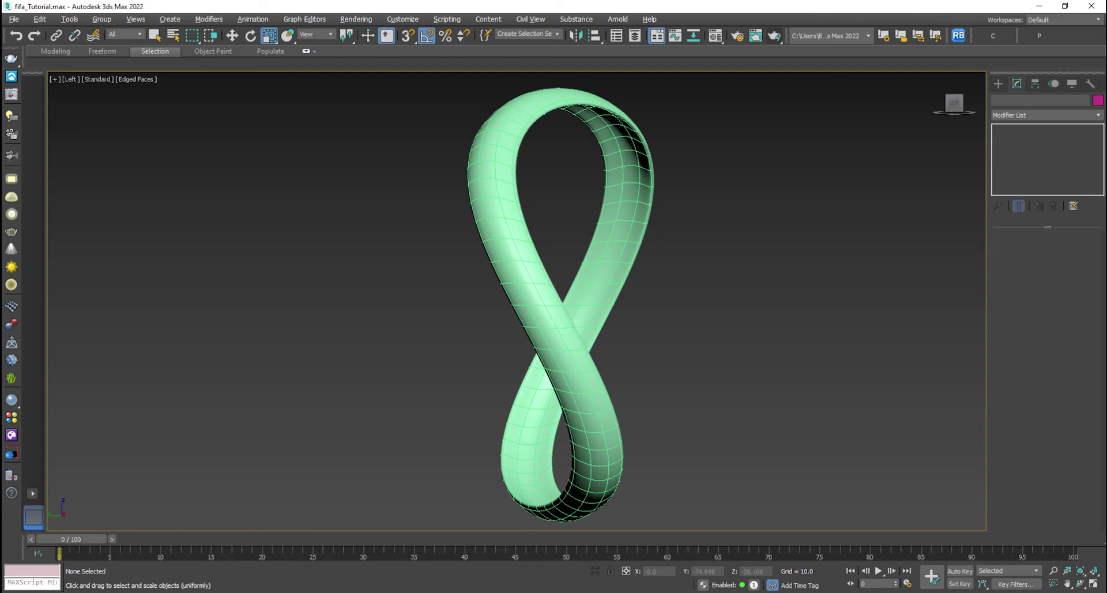
Assign the white VRayMtl Material #25 to the band and turn off its edged-faces display.
drag(428, 247, 765, 299)
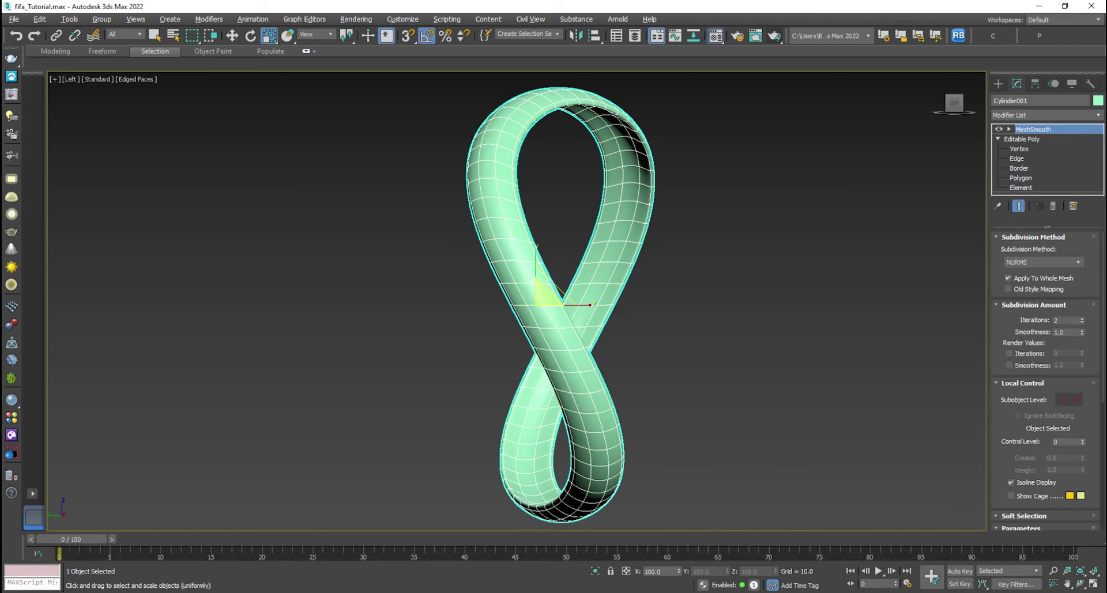
key(m)
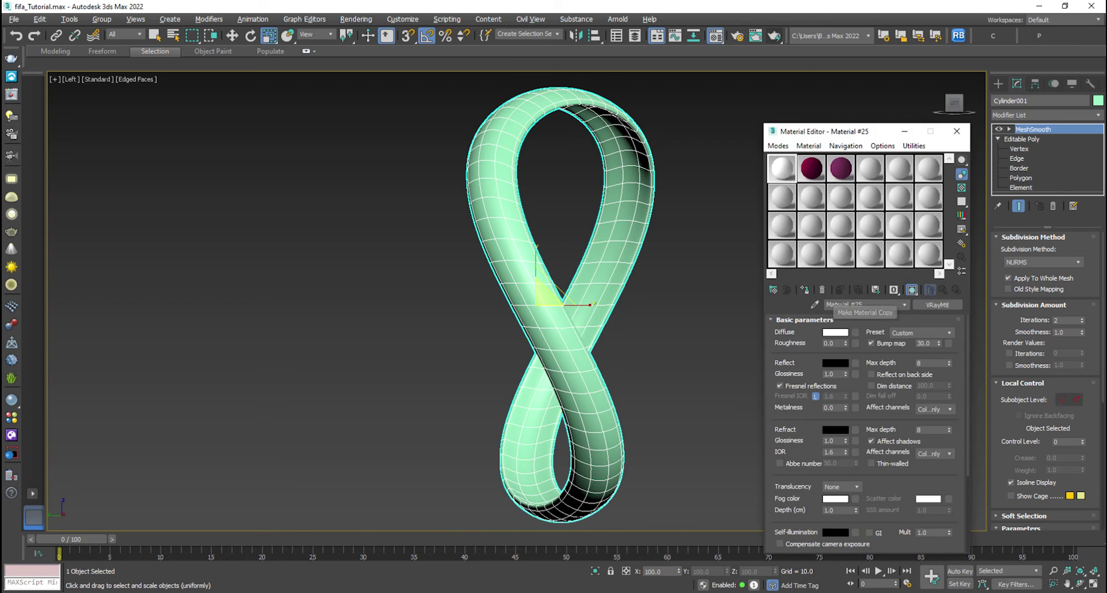
click(841, 273)
click(729, 319)
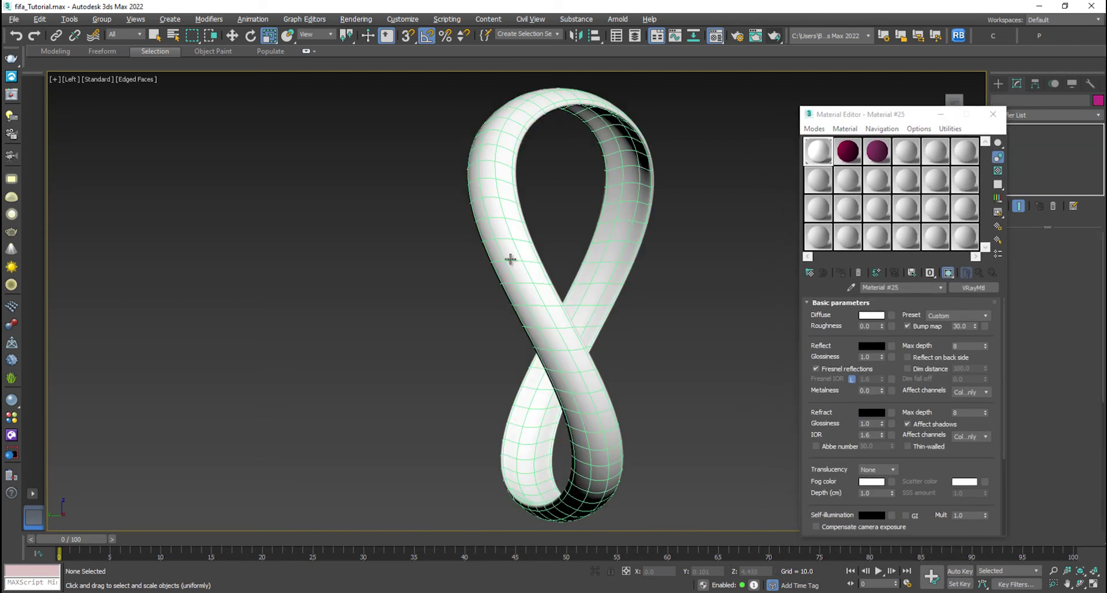
key(F4)
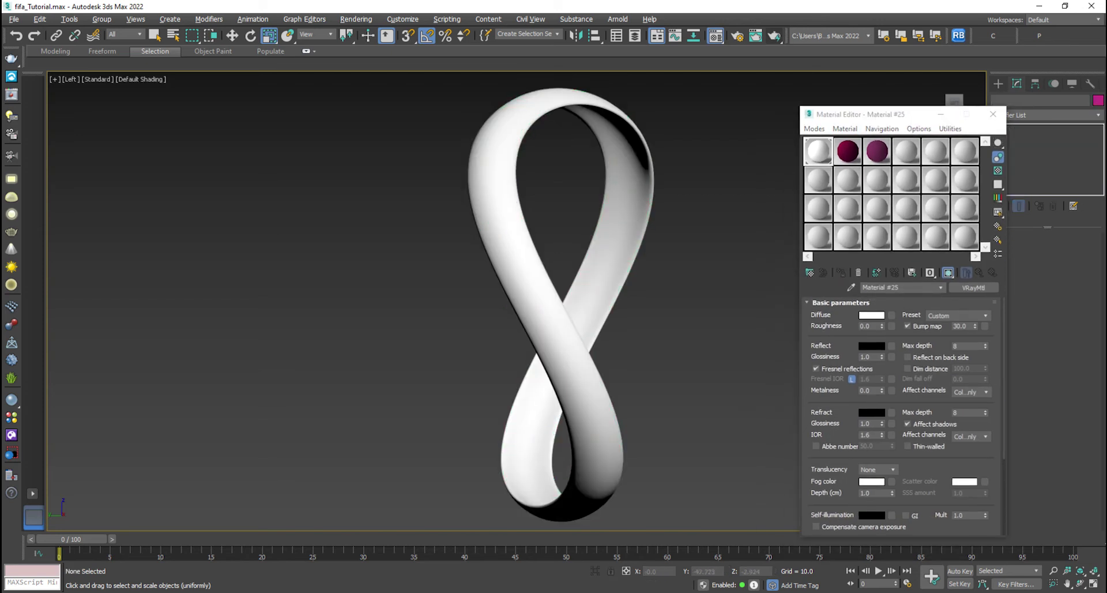
scroll(622, 304, down, 5)
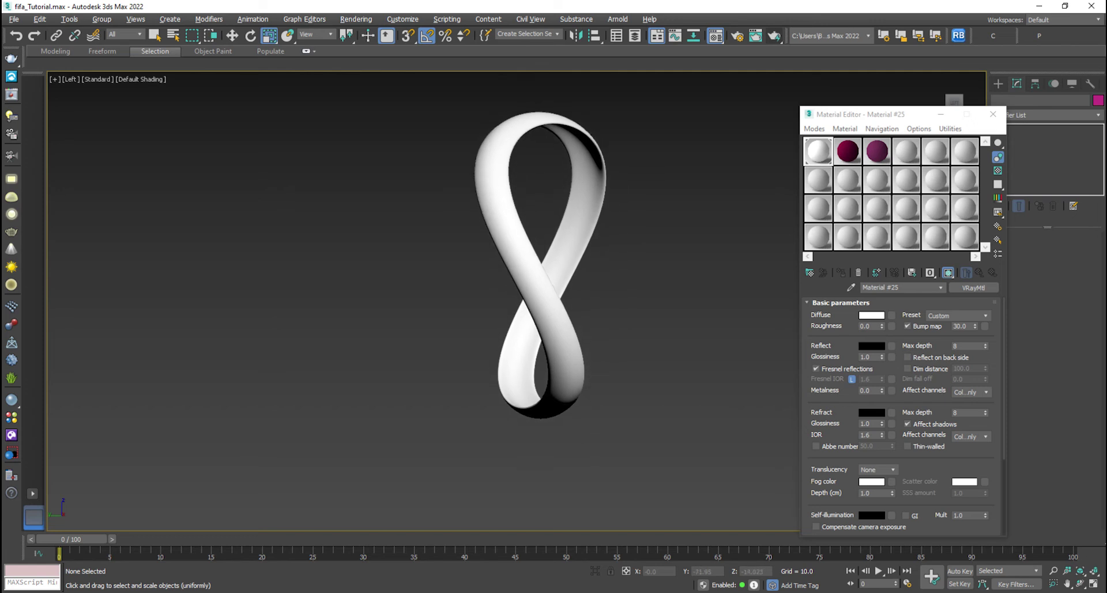
Close the Material Editor and switch to Illustrator with the artwork.ai document.
click(994, 114)
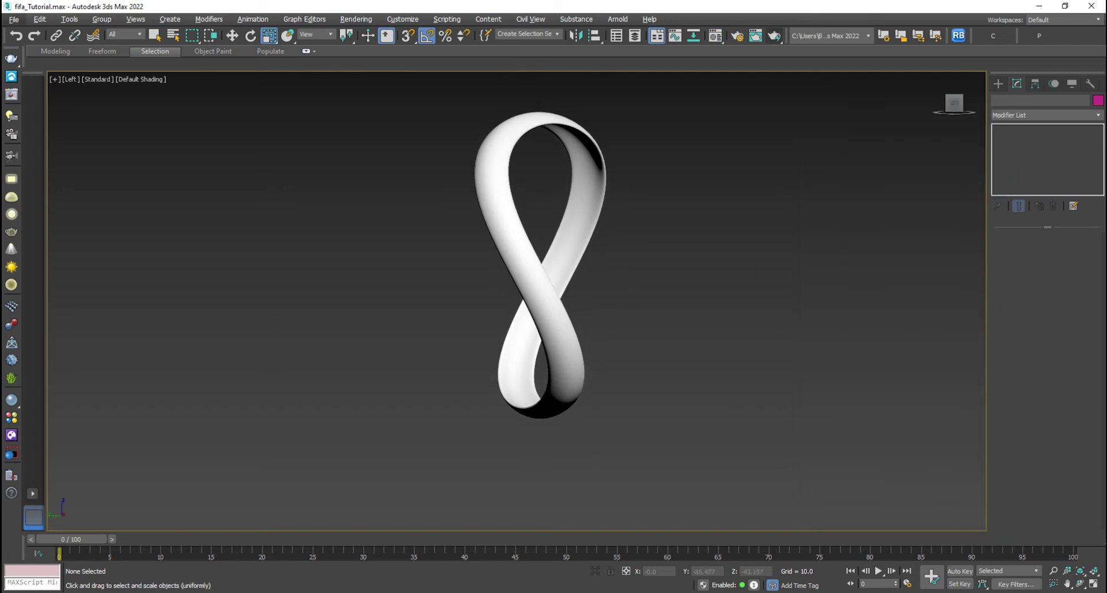
click(13, 20)
mouse_move(34, 173)
click(168, 173)
click(497, 592)
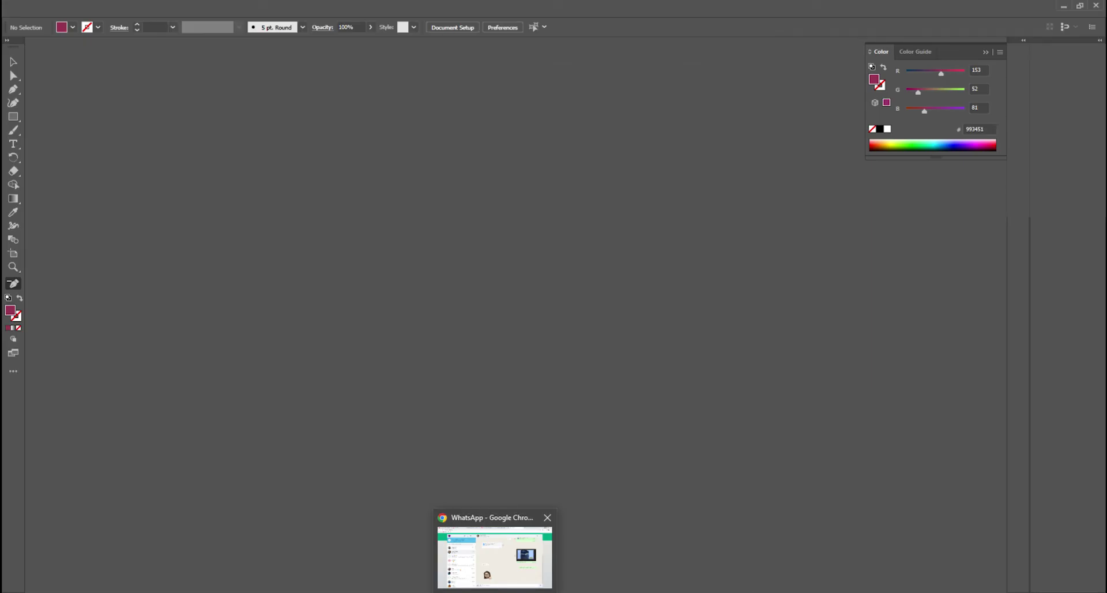
mouse_move(411, 592)
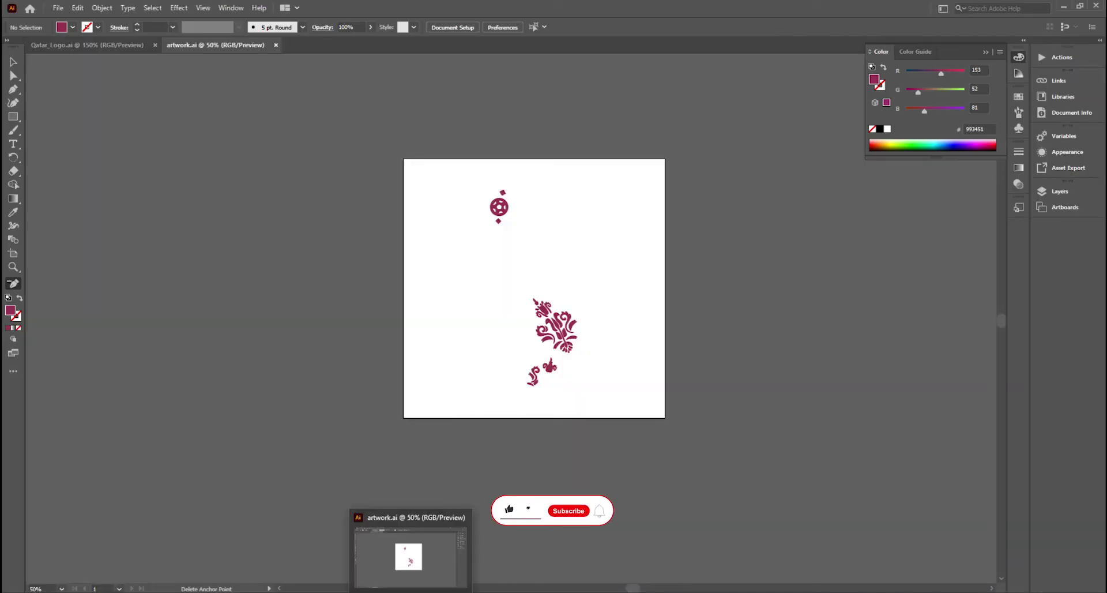
click(609, 592)
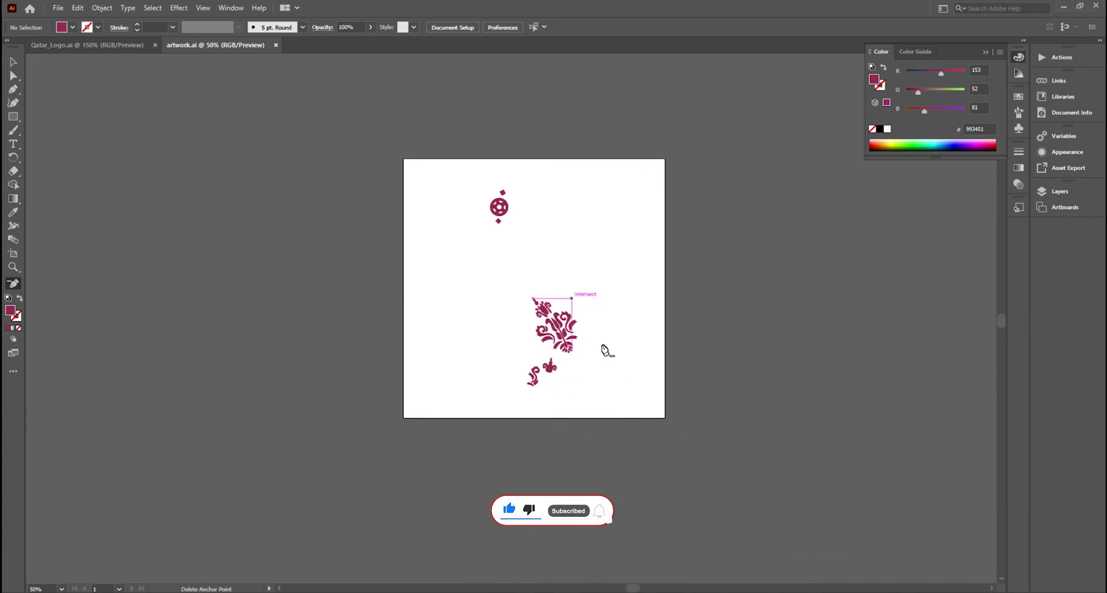
Examine the ornaments in artwork.ai and the FIFA World Cup Qatar 2022 lettering in Qatar_Logo.ai, and return to 3ds Max.
scroll(604, 350, up, 1)
scroll(604, 351, up, 1)
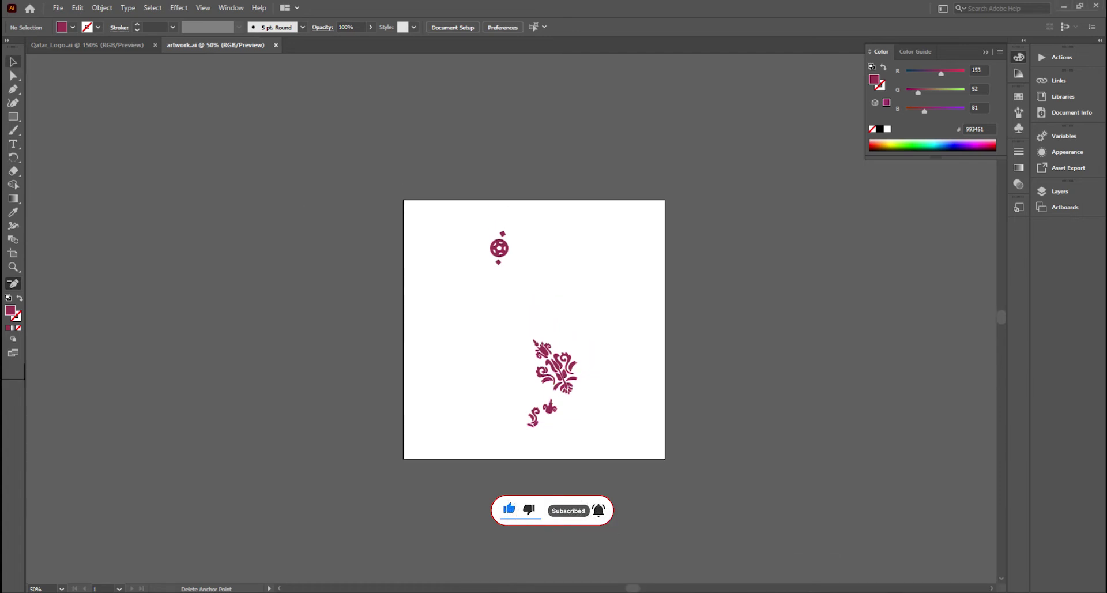
key(v)
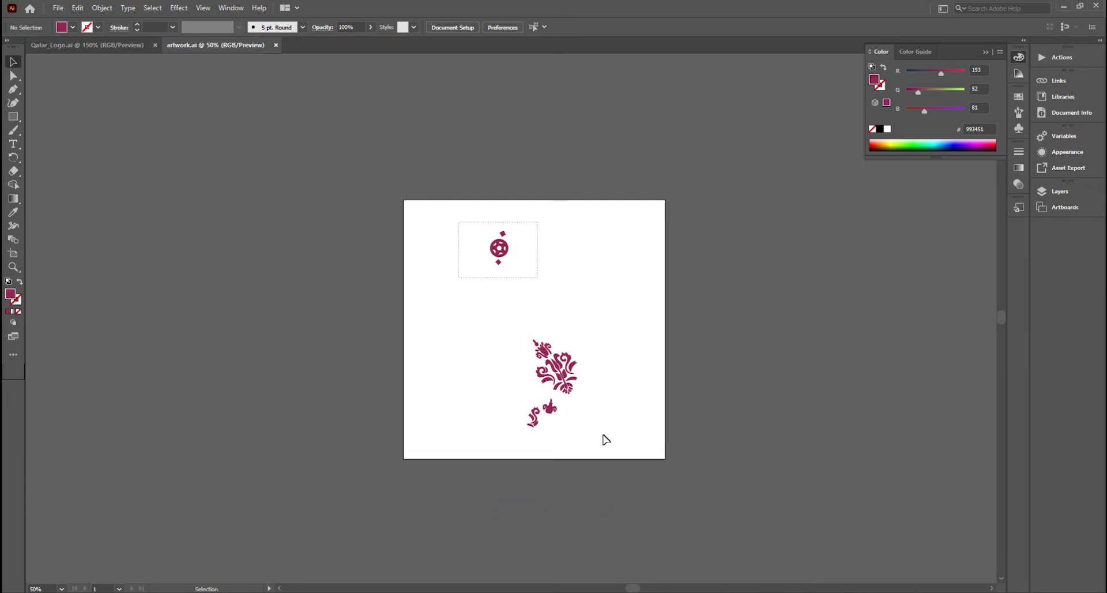
click(86, 45)
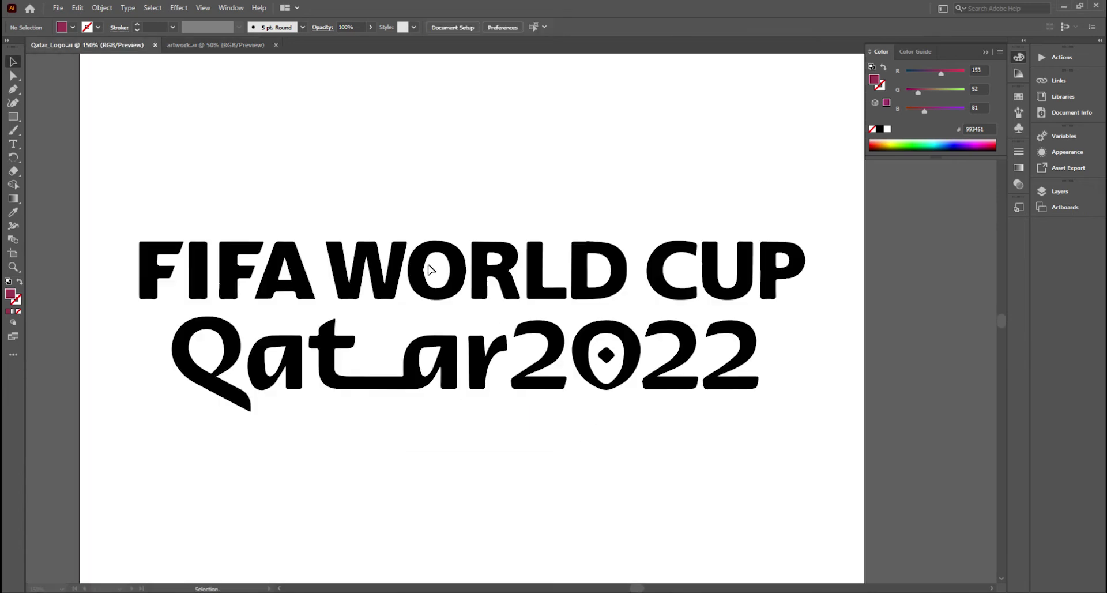
drag(160, 237, 804, 425)
click(811, 508)
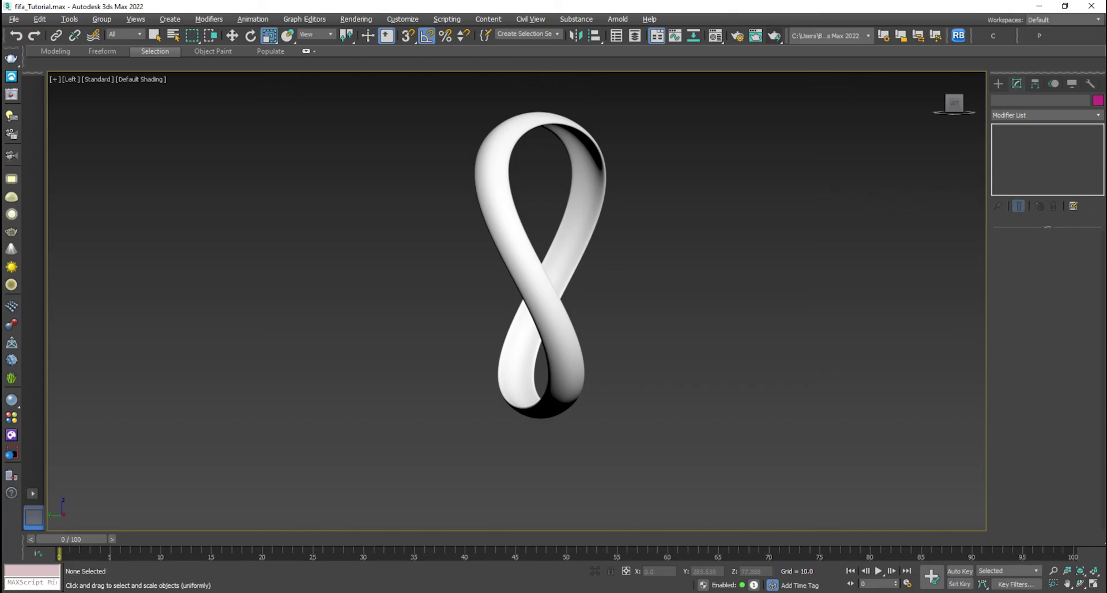
Import the artwork AI file from the Fifa_Logo folder, merging its objects with the current scene.
click(13, 19)
mouse_move(58, 173)
click(170, 173)
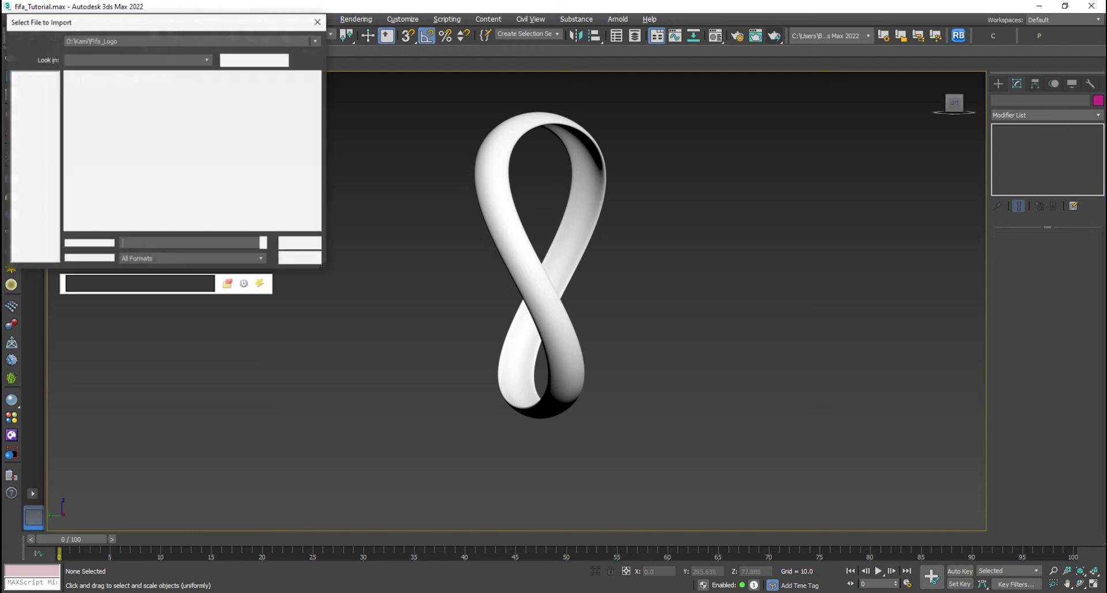
click(95, 104)
double_click(95, 104)
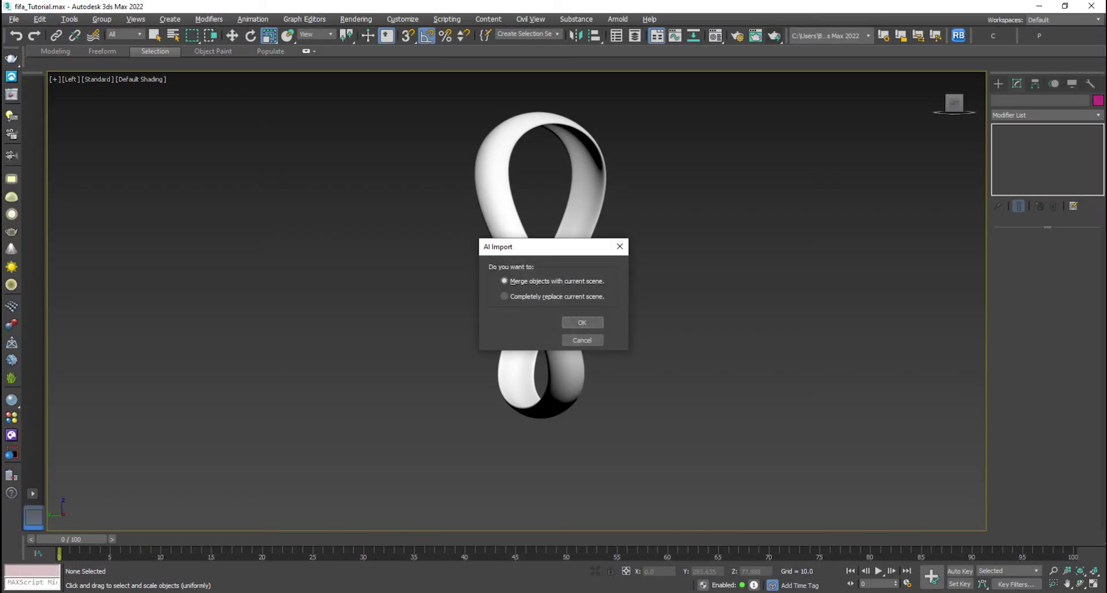
key(Return)
key(Return)
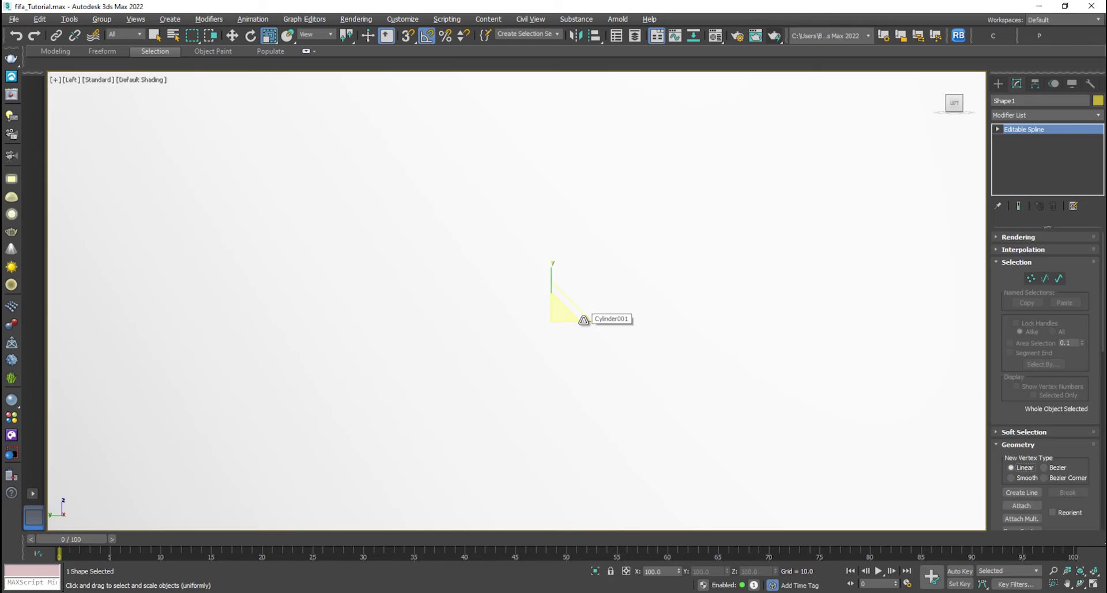
Rotate the imported artwork shape upright so that it faces the Left view.
key(alt+w)
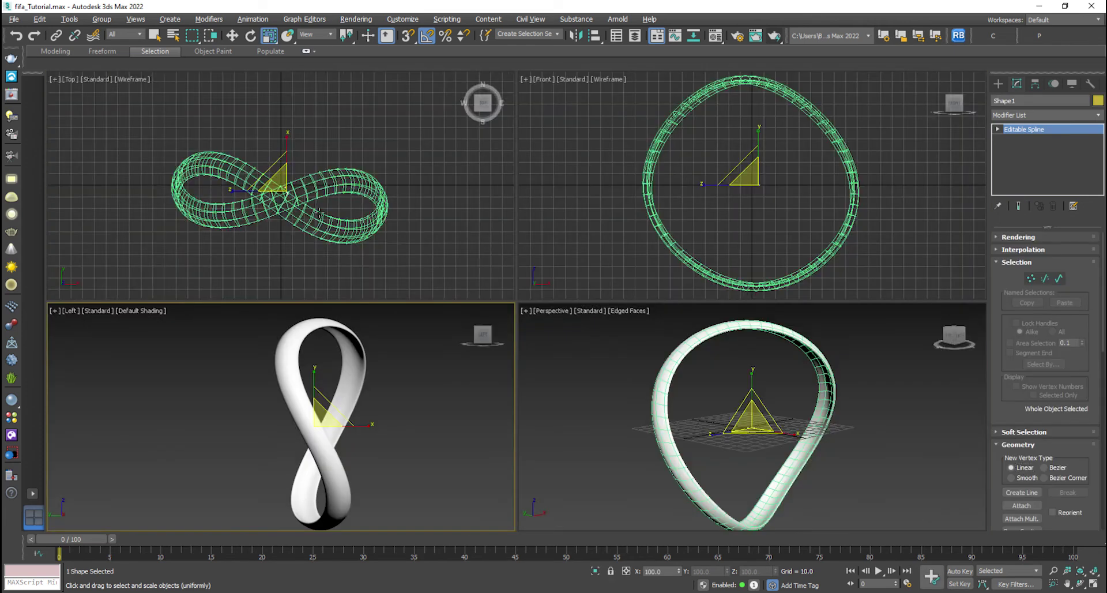
scroll(296, 173, up, 3)
key(e)
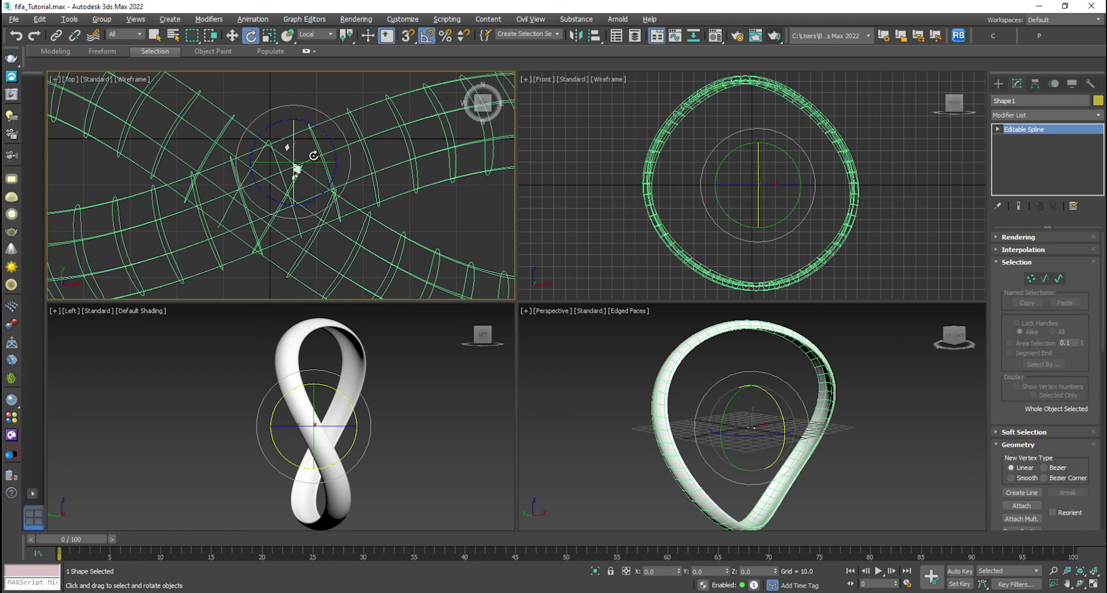
key(r)
mouse_move(298, 158)
mouse_down()
mouse_move(304, 6)
mouse_move(327, 173)
mouse_move(366, 153)
mouse_move(373, 164)
mouse_move(291, 167)
mouse_up()
scroll(320, 146, down, 5)
key(e)
click(316, 34)
click(308, 42)
key(w)
Restore the View reference coordinate system and move the artwork shape just outside the band, to X about -99.
middle_click(740, 461)
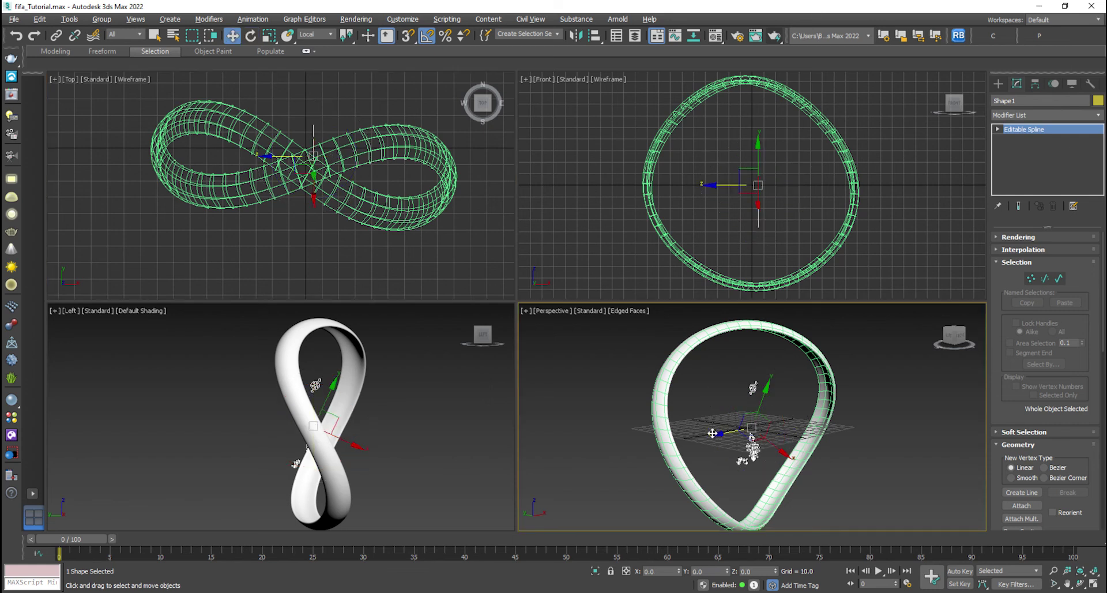
right_click(717, 410)
key(Escape)
click(316, 34)
click(309, 45)
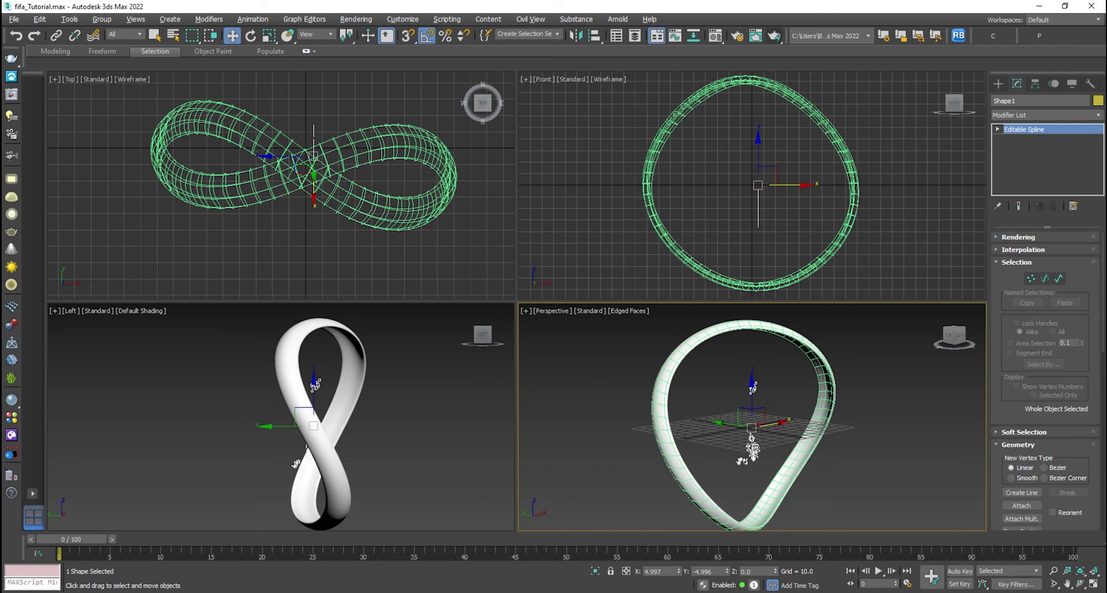
drag(784, 185, 663, 184)
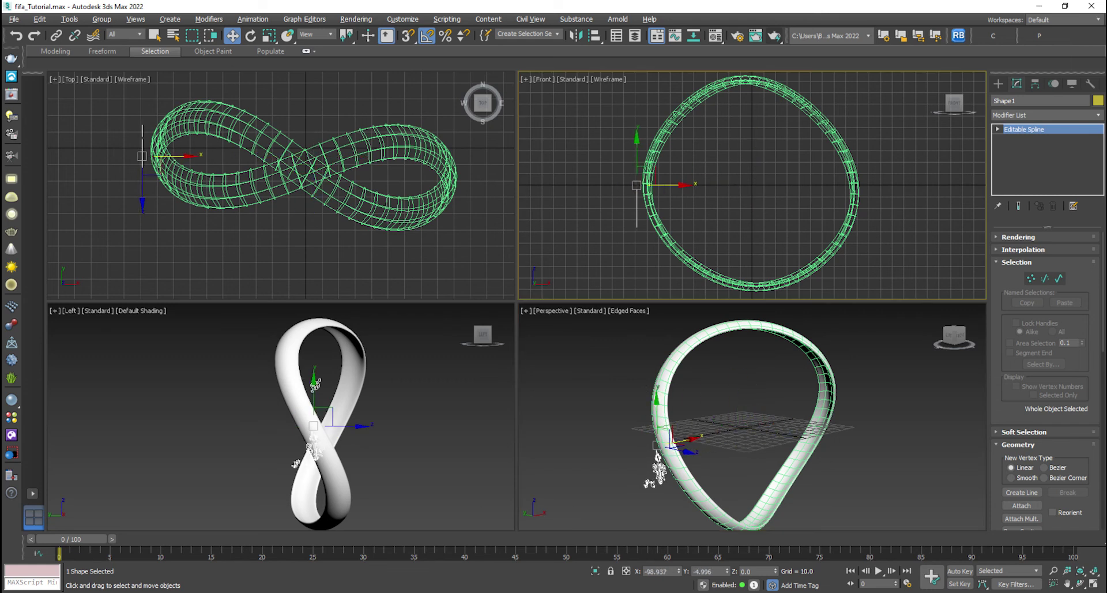
Uniformly enlarge the artwork shape so that its motifs suit the size of the band.
key(r)
key(equal)
key(equal)
key(equal)
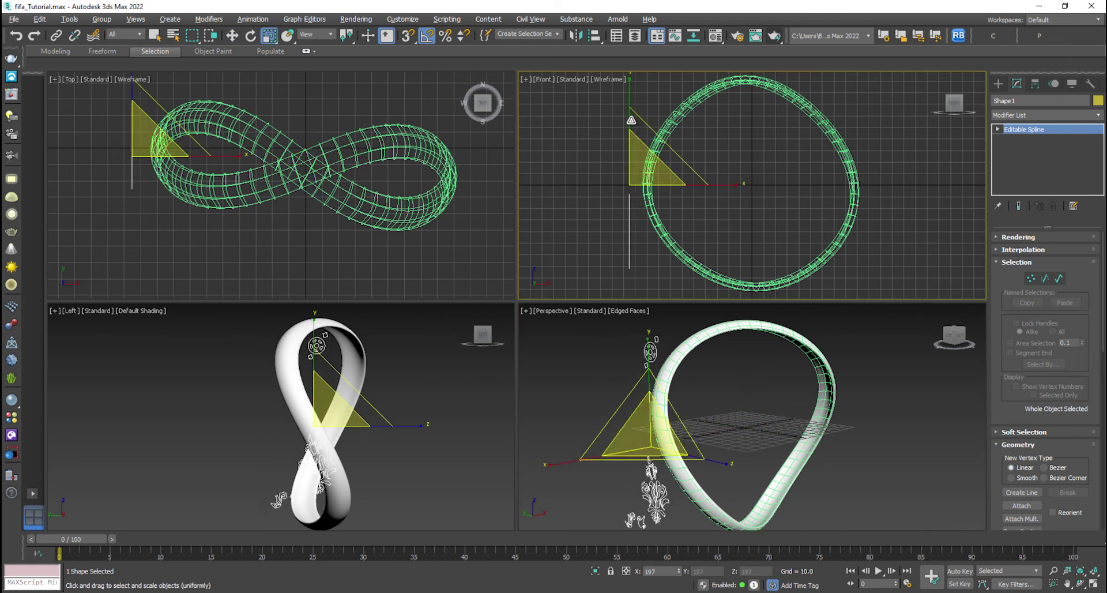
drag(631, 136, 632, 149)
Position the artwork over the band's face at about X -105.2, Y -2.7, Z 13.2, and check it from the Top view.
right_click(462, 352)
key(alt+w)
key(e)
drag(639, 311, 597, 280)
key(w)
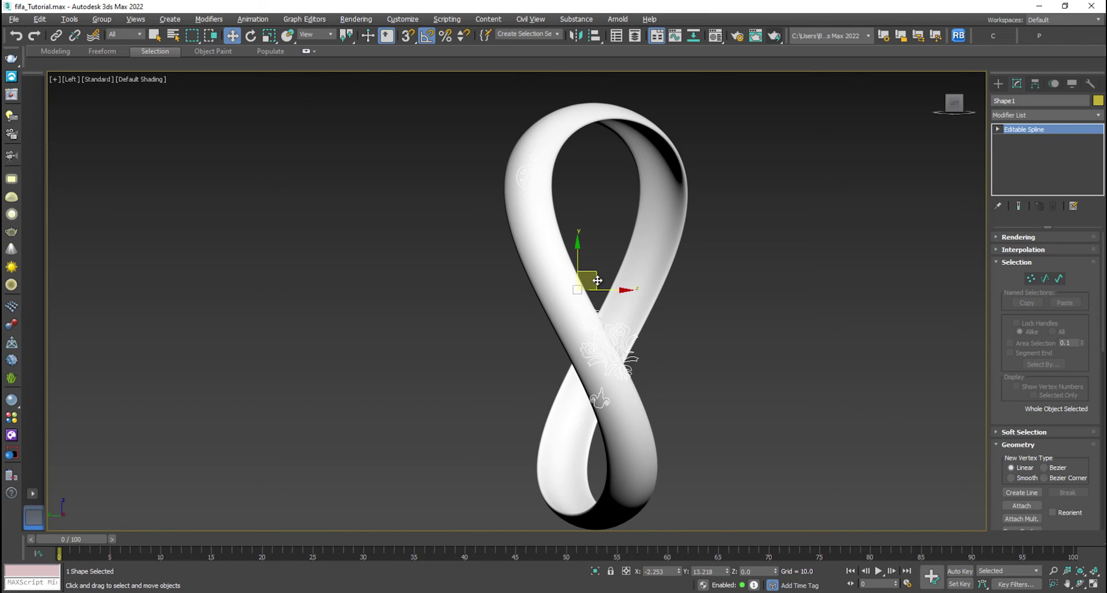
key(alt+w)
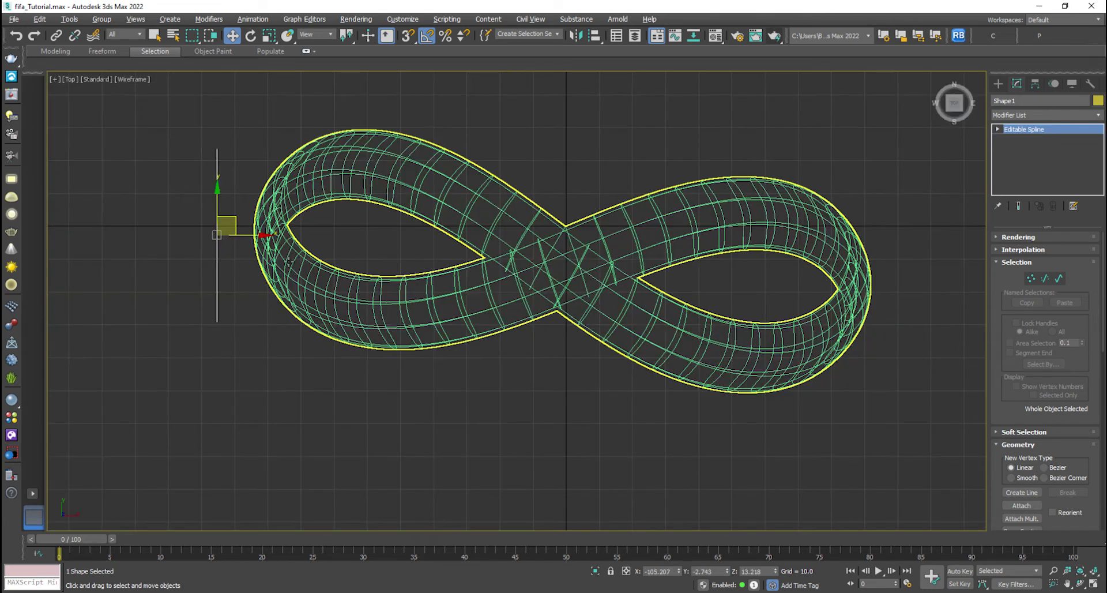
click(252, 242)
drag(189, 205, 242, 245)
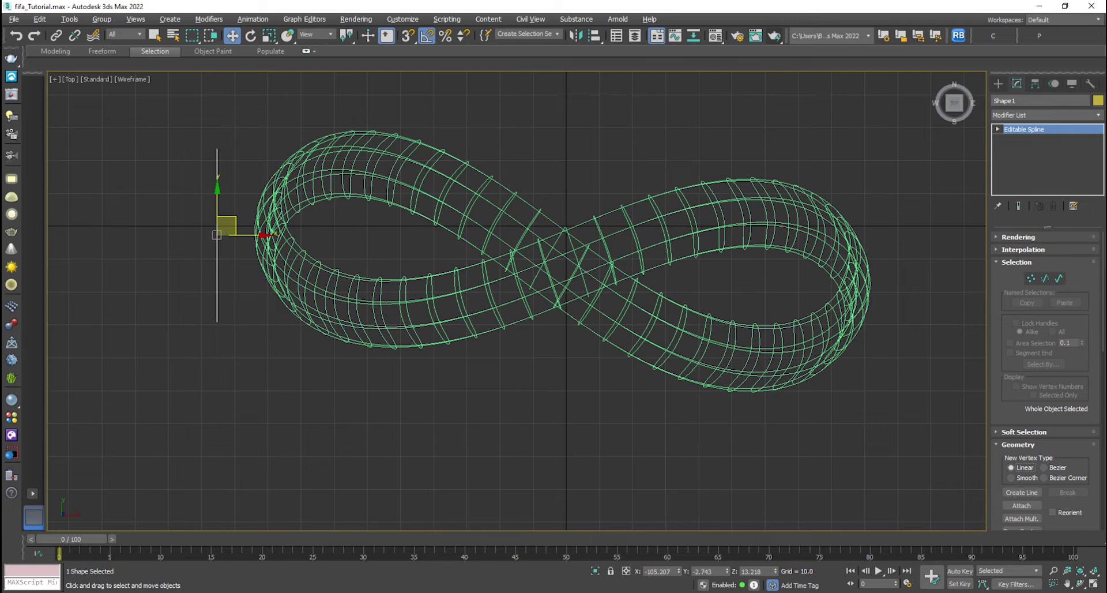
key(alt+w)
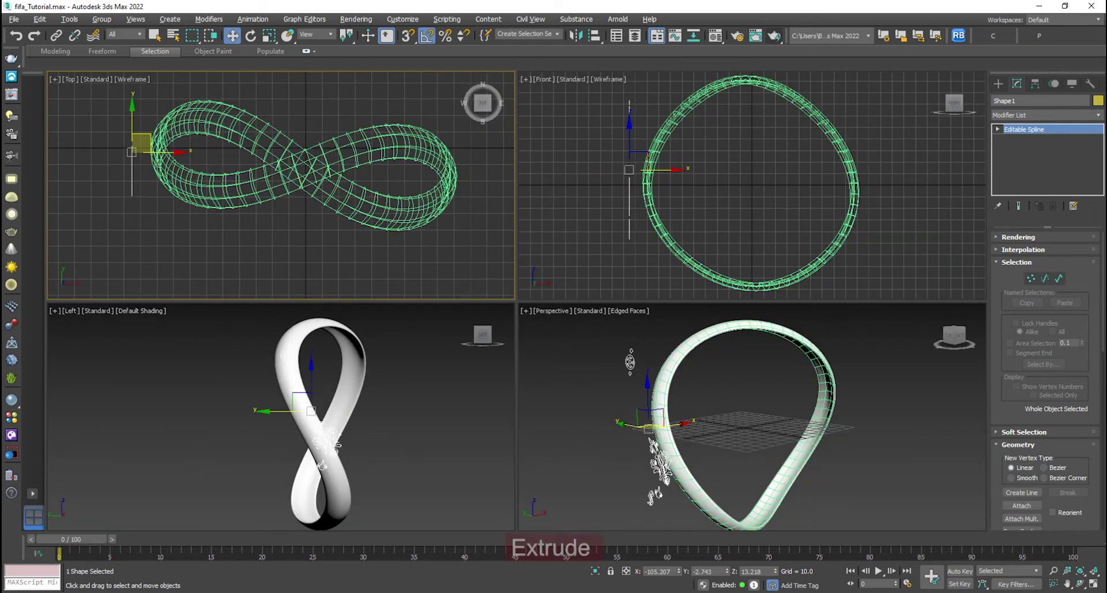
Apply an Extrude modifier with an amount of 0.5 to the artwork shape.
click(1048, 115)
key(e)
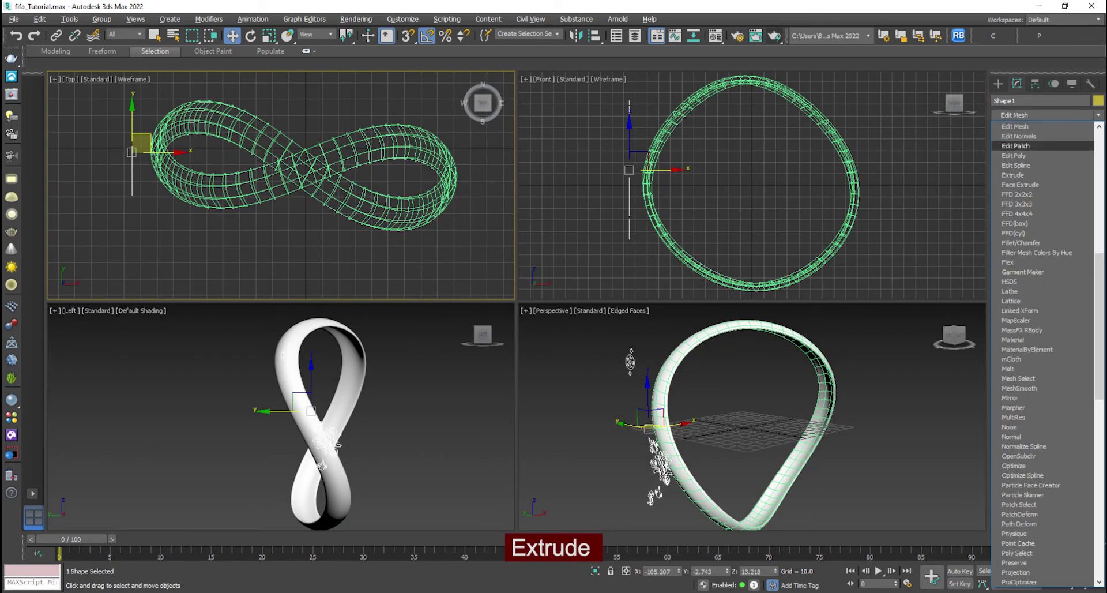
click(1014, 175)
key(alt+w)
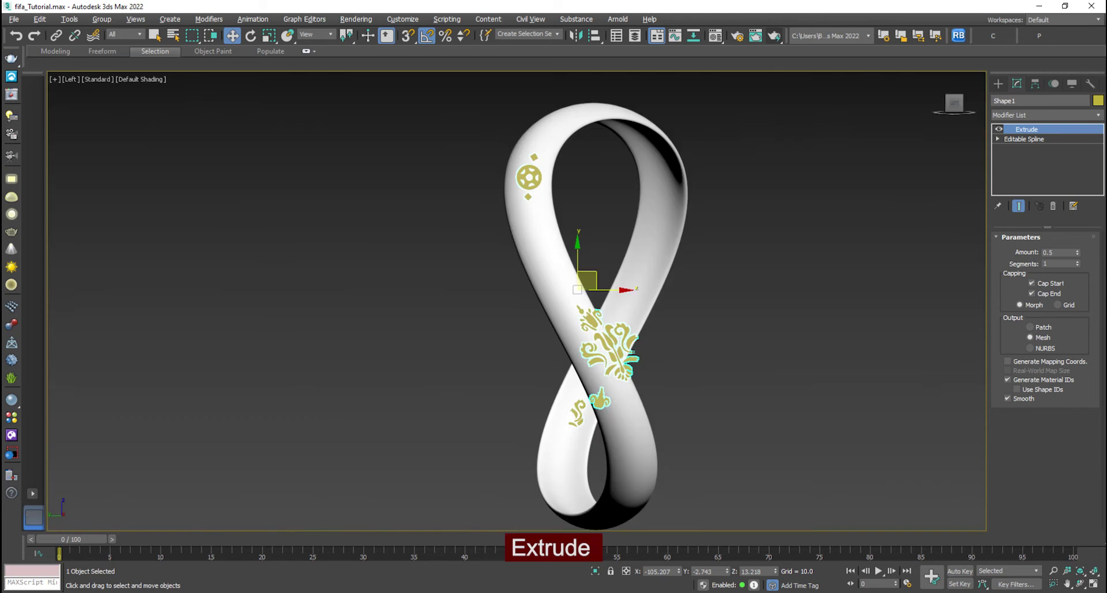
key(alt+w)
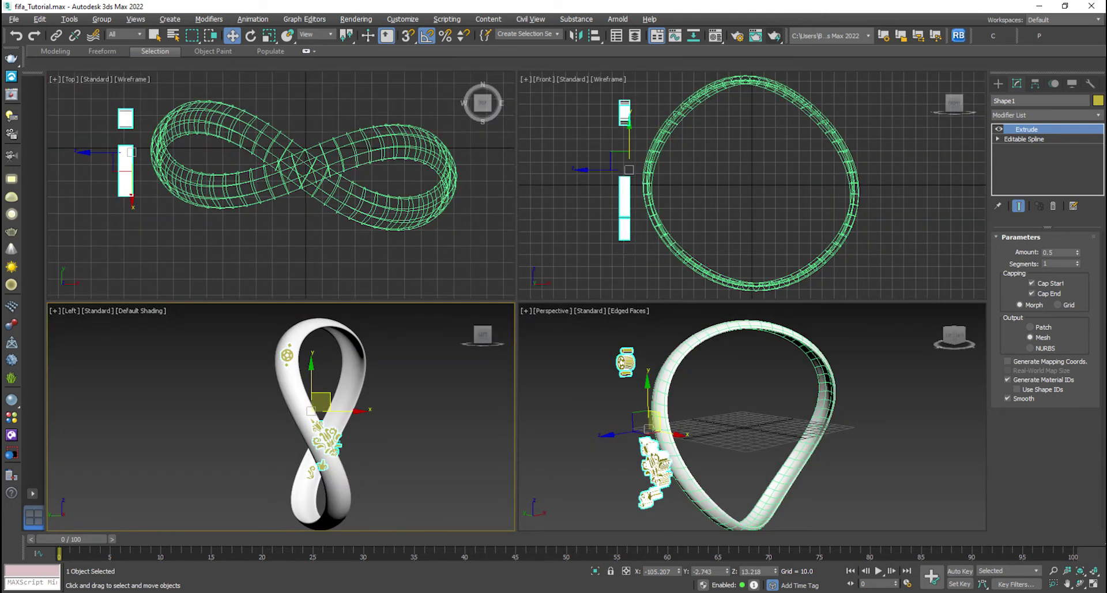
Thin the extruded artwork by scaling it along the X axis to about 67 percent.
click(156, 242)
click(126, 176)
key(r)
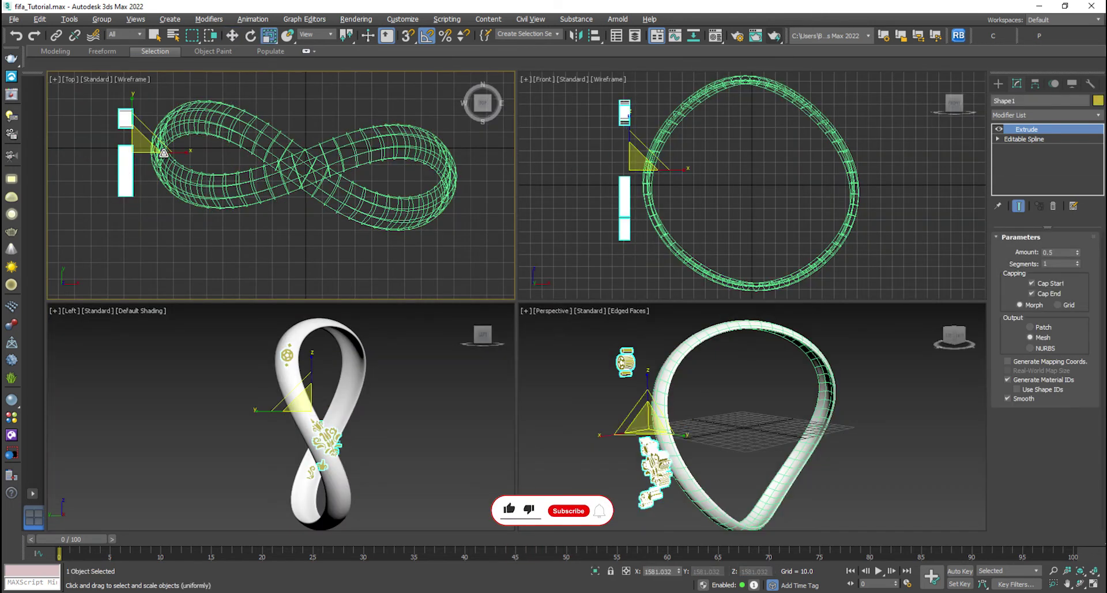
drag(180, 152, 74, 145)
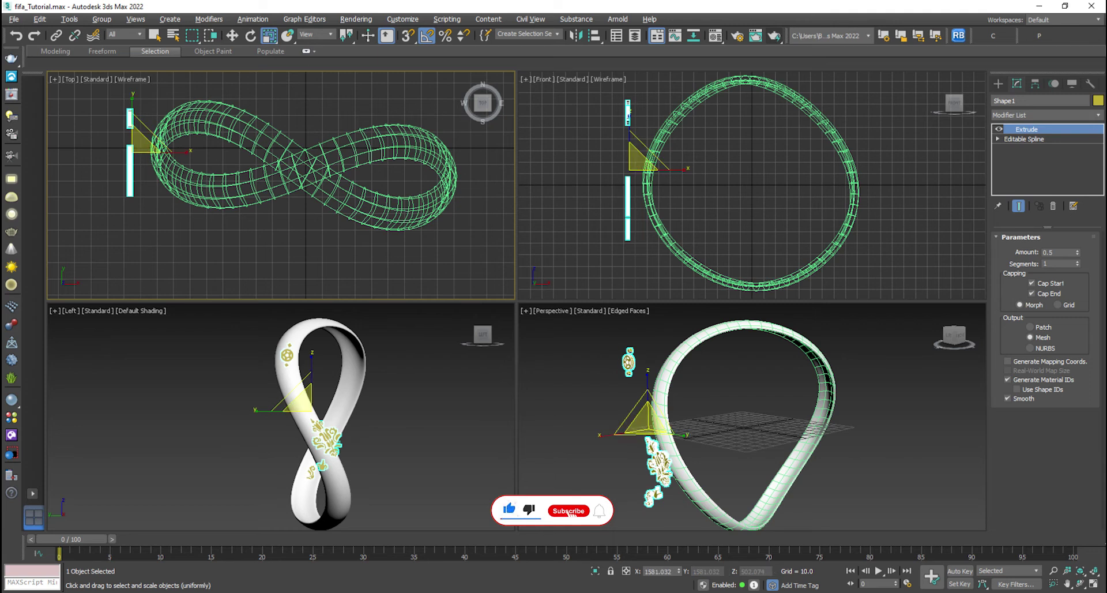
key(ctrl+z)
drag(177, 153, 165, 152)
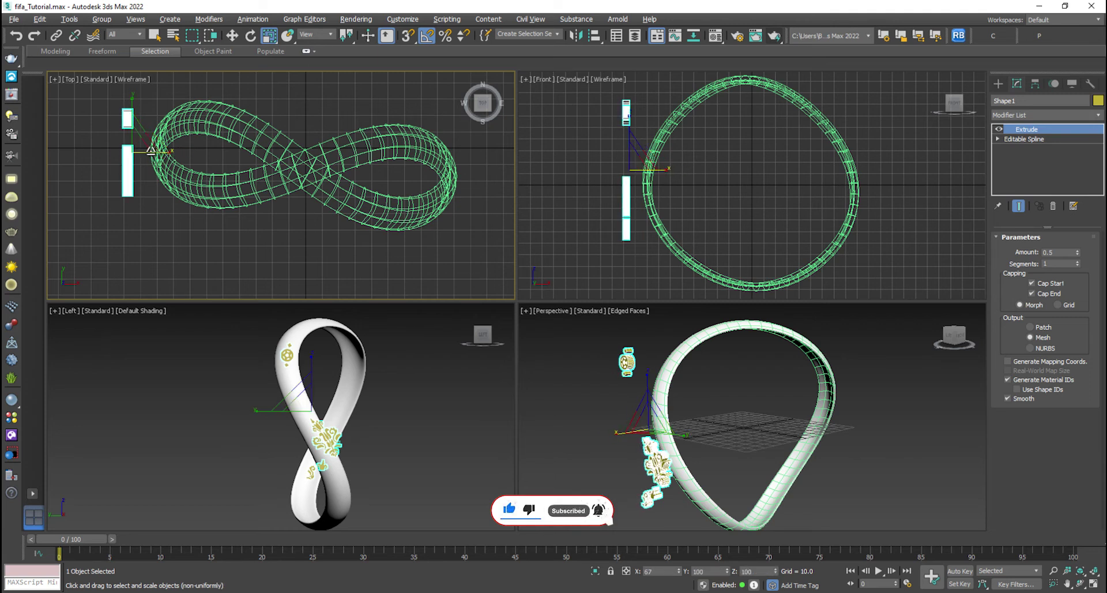
Convert the extruded artwork to an Editable Poly.
click(622, 213)
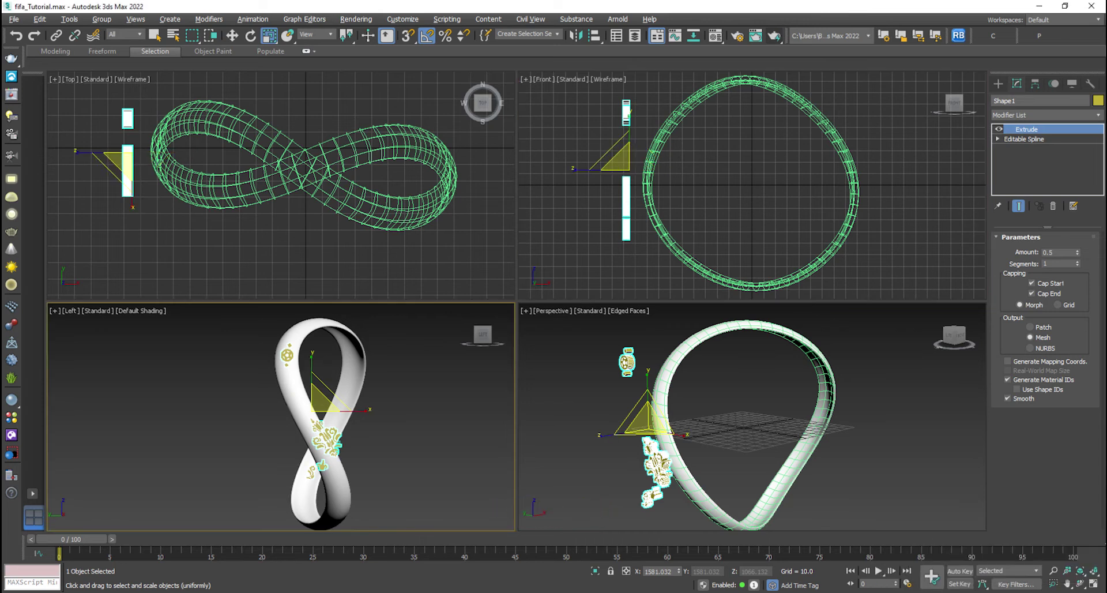
right_click(624, 362)
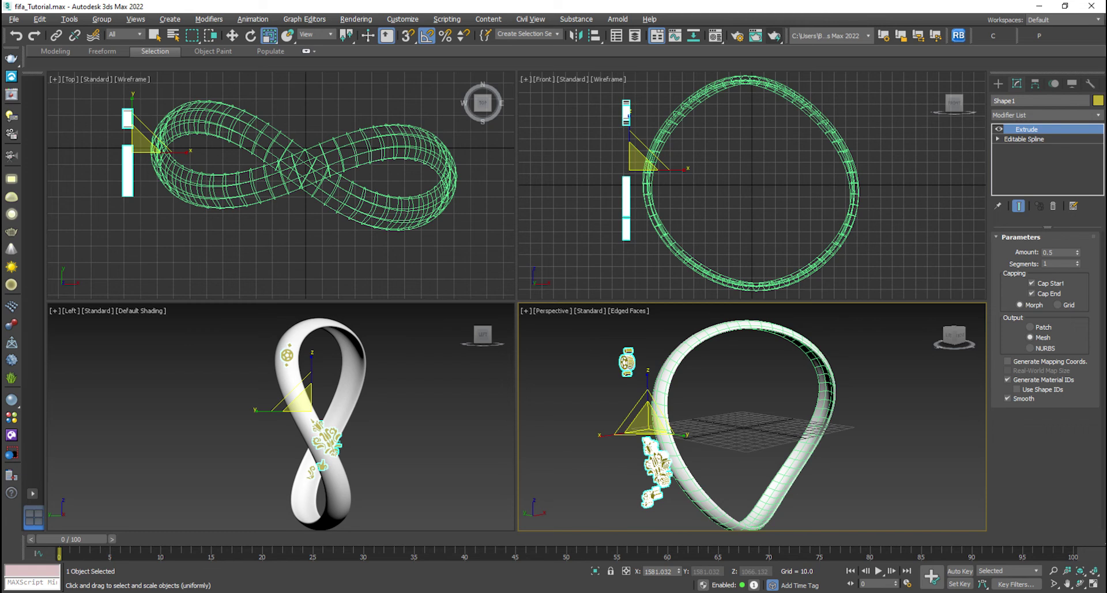
key(Return)
key(w)
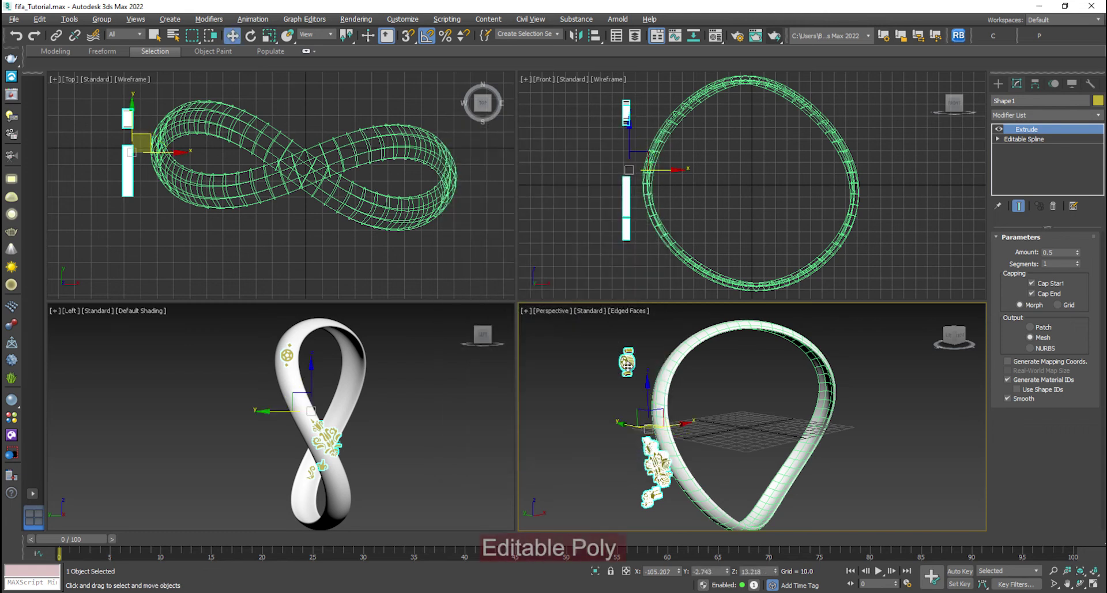
right_click(624, 363)
mouse_move(687, 488)
click(793, 498)
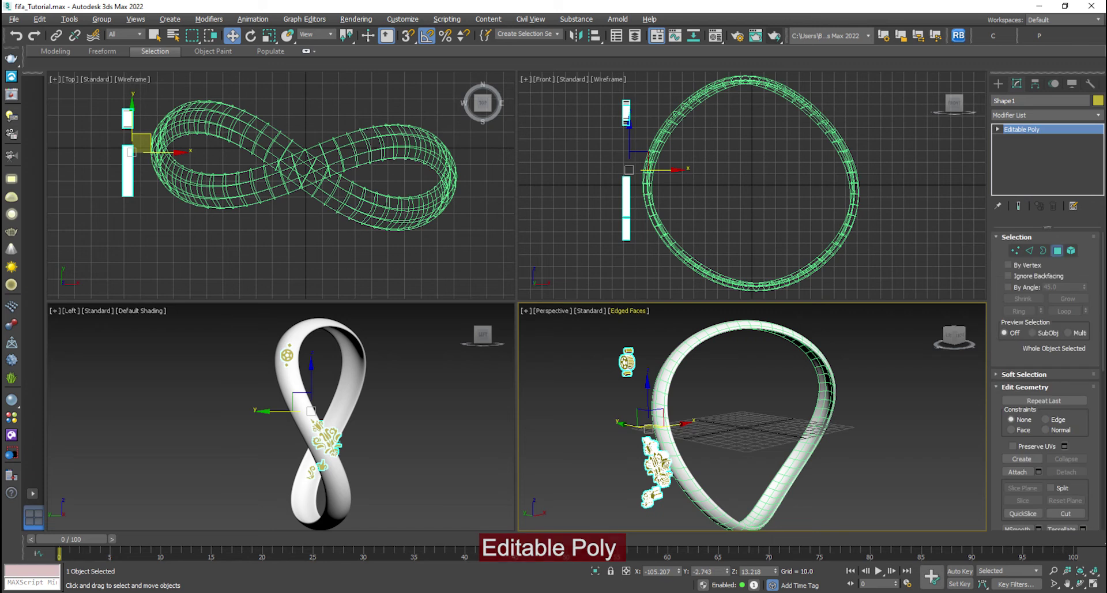
Select all polygons of the upper football motif with its diamonds and detach them as a separate object.
click(1057, 250)
drag(610, 99, 630, 121)
scroll(288, 355, up, 3)
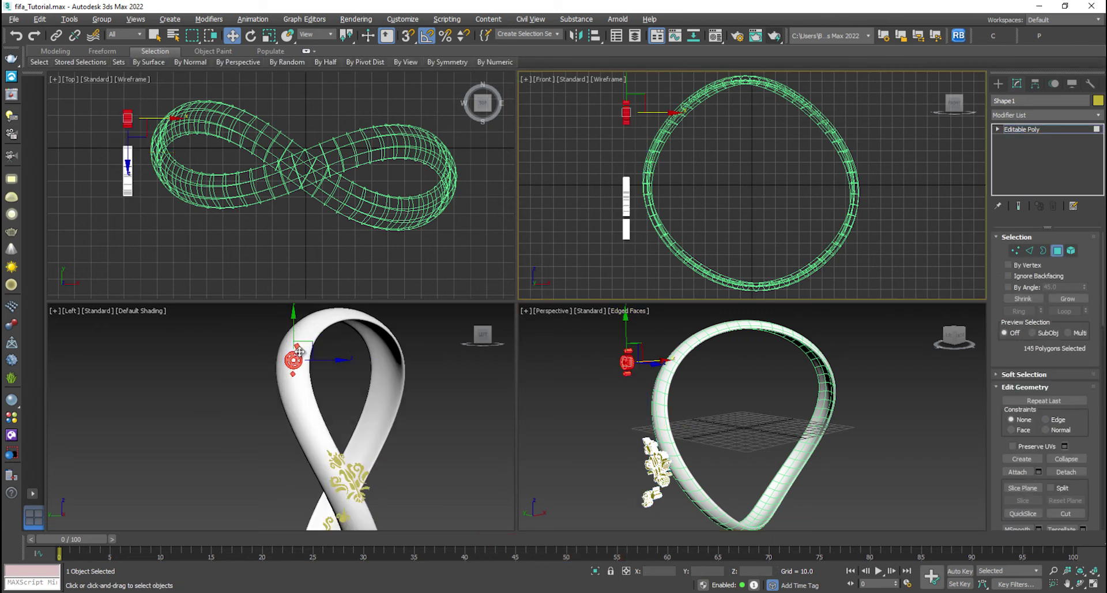
key(r)
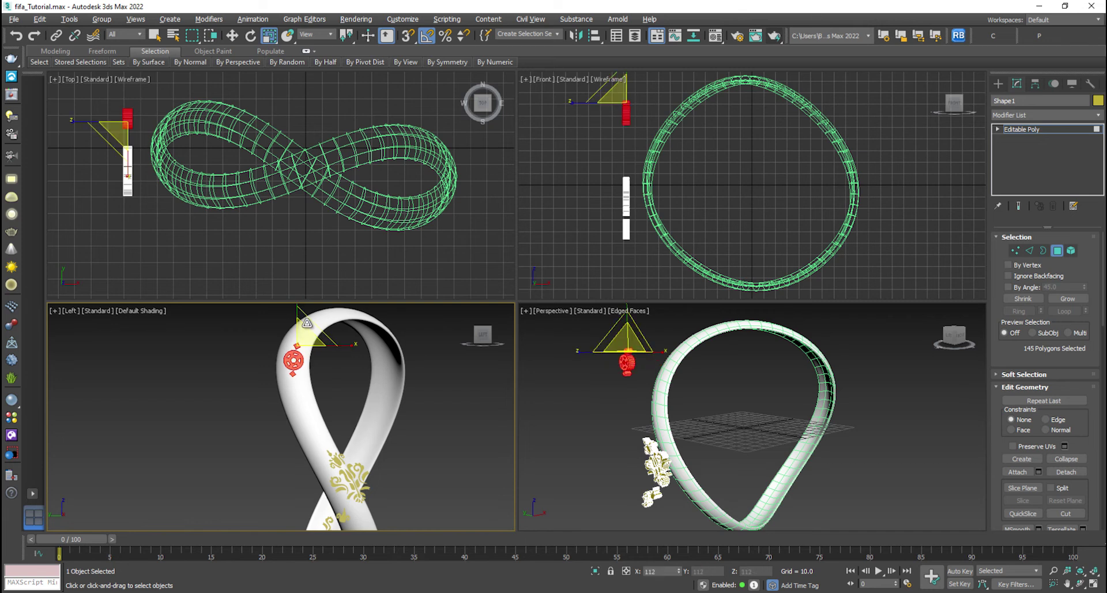
scroll(144, 112, up, 2)
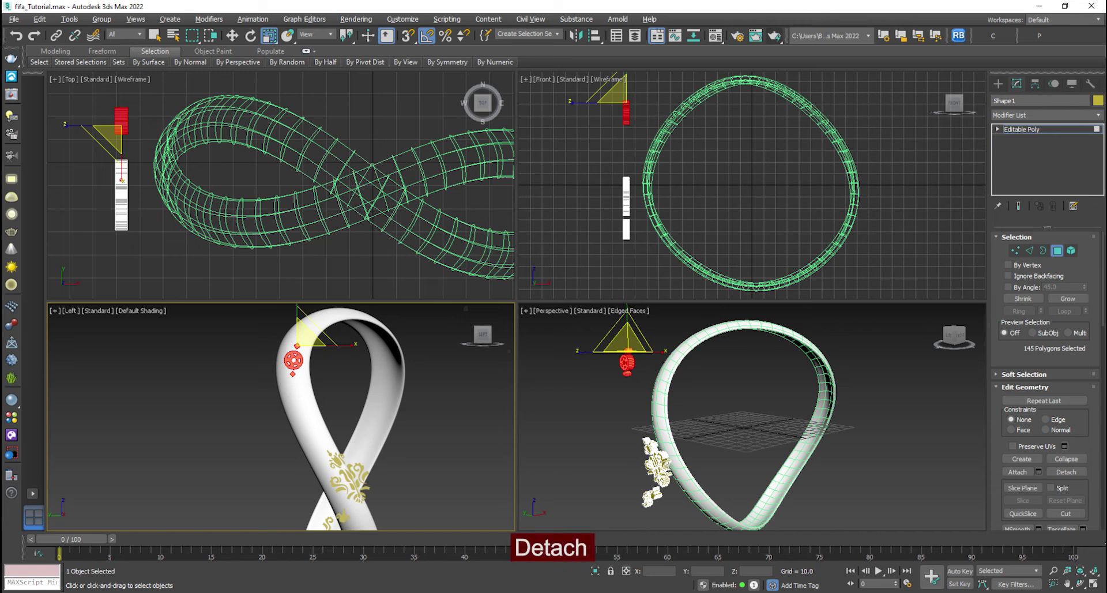
click(1067, 472)
key(Return)
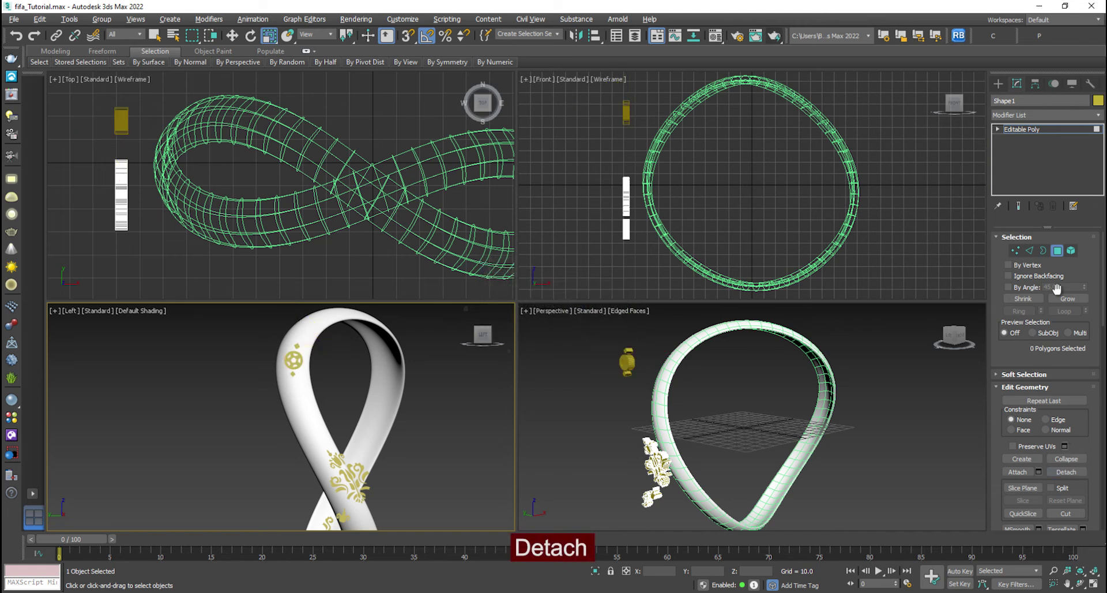
Leave polygon editing and center the detached football motif's pivot on its own geometry.
key(4)
click(626, 362)
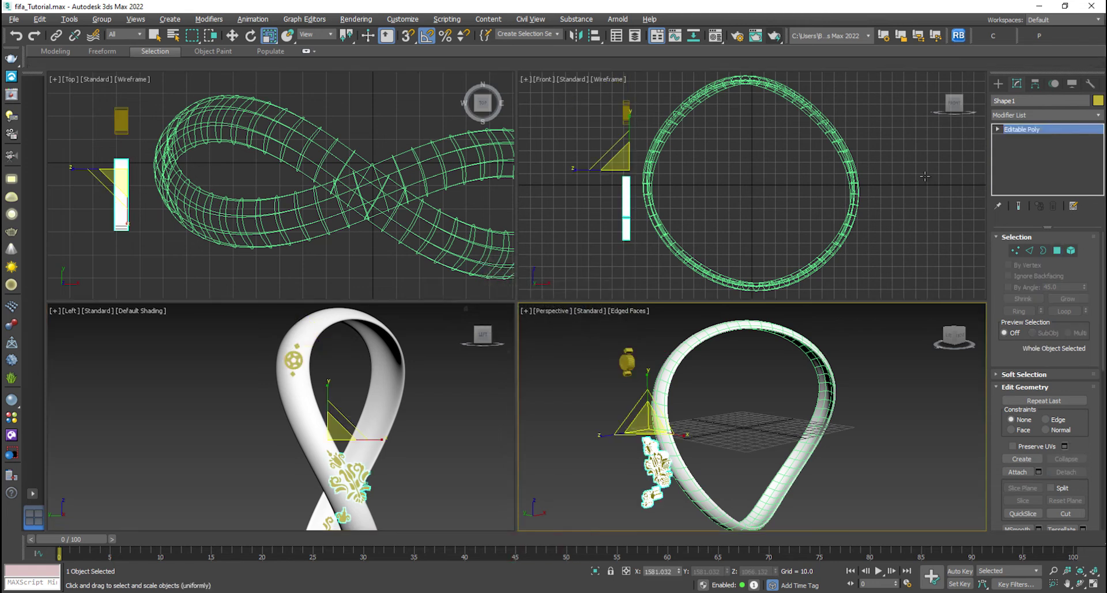
click(1035, 84)
click(1045, 163)
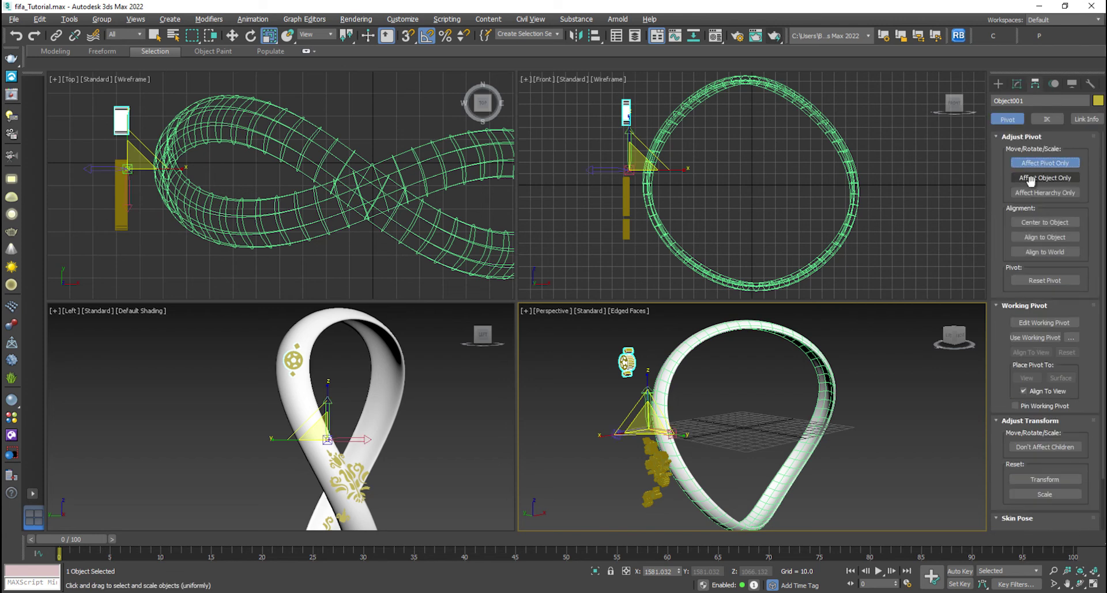
click(1045, 222)
key(w)
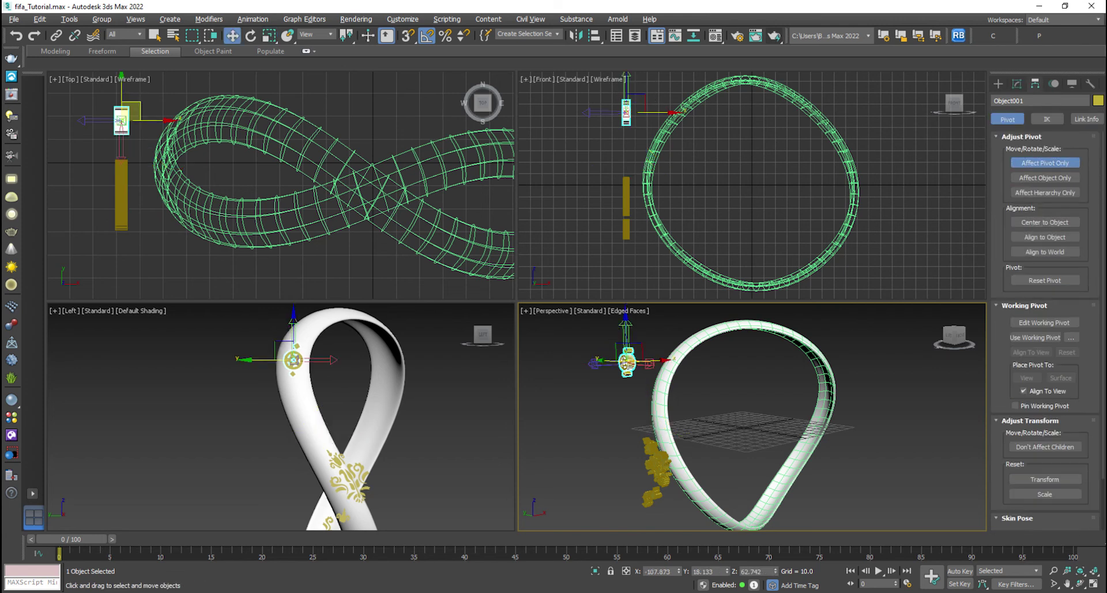
click(1045, 163)
Move the football motif against the upper band and rotate it in the Local coordinate system to follow the surface.
click(794, 397)
click(628, 362)
drag(627, 362, 689, 366)
key(alt+w)
alt+middle_drag(311, 269, 440, 283)
click(251, 36)
mouse_move(370, 190)
alt+middle_down()
mouse_move(323, 199)
mouse_move(371, 191)
alt+middle_up()
click(316, 35)
click(306, 74)
drag(370, 190, 370, 165)
Fine-tune the football motif's position so it sits flush on the band's surface.
key(w)
drag(311, 198, 290, 209)
alt+middle_drag(289, 210, 260, 217)
drag(275, 198, 301, 200)
alt+middle_drag(283, 219, 313, 212)
drag(344, 165, 344, 175)
drag(319, 211, 306, 211)
alt+middle_drag(363, 230, 314, 237)
Adjust the football motif's rotation and placement on the band in the Left view.
key(alt+w)
middle_click(348, 403)
key(alt+w)
key(e)
key(r)
key(e)
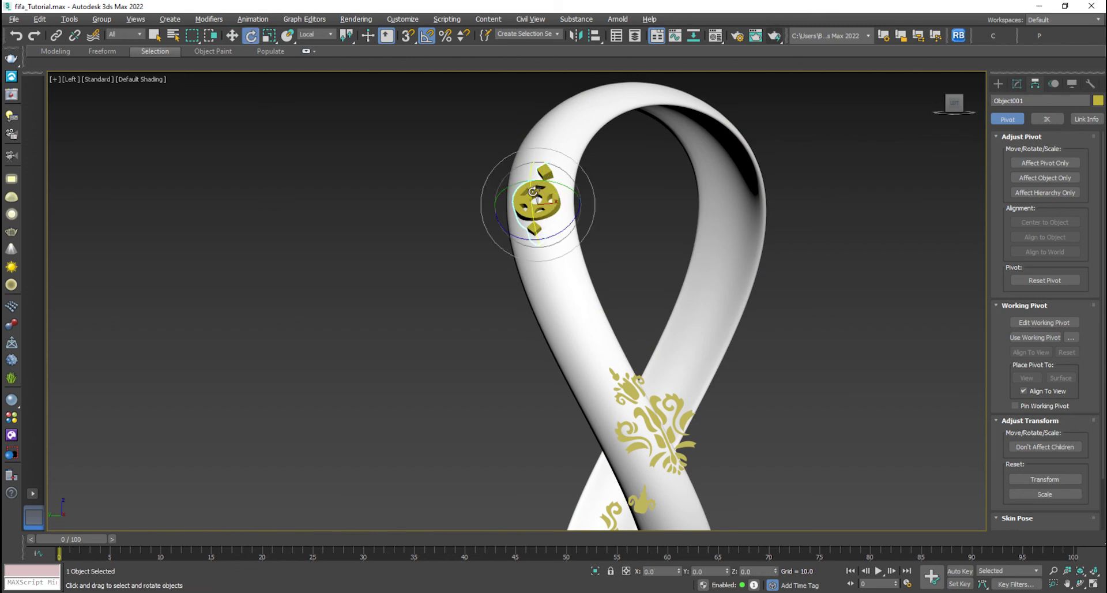
key(w)
key(e)
Select the polygons of the two small lower ornaments in the remaining artwork and detach them as a separate object.
click(664, 418)
middle_drag(768, 527, 686, 455)
scroll(687, 455, down, 2)
middle_drag(783, 498, 682, 452)
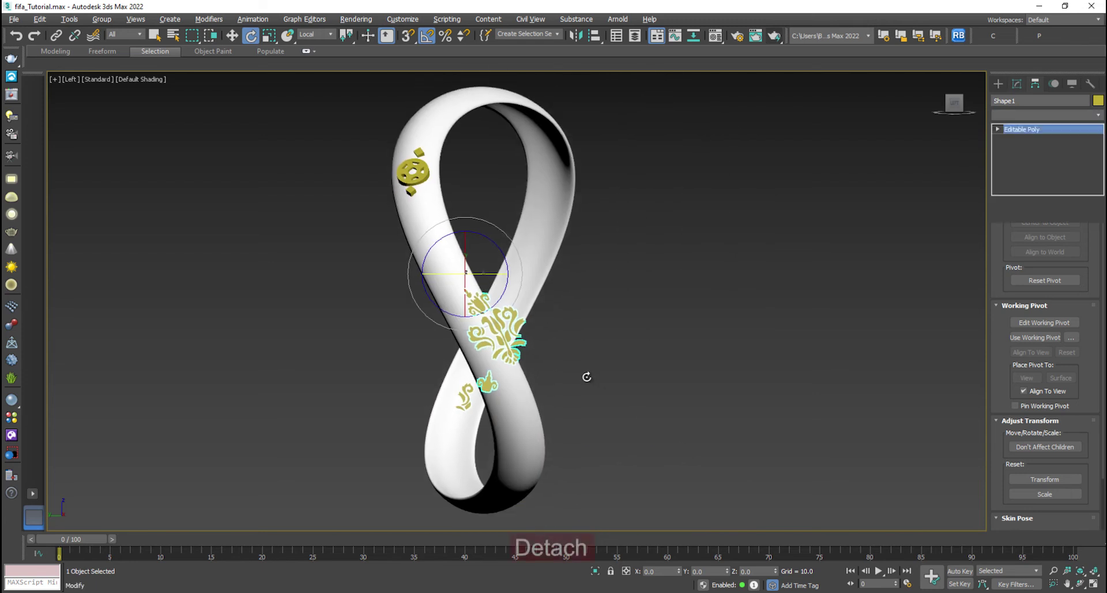
key(4)
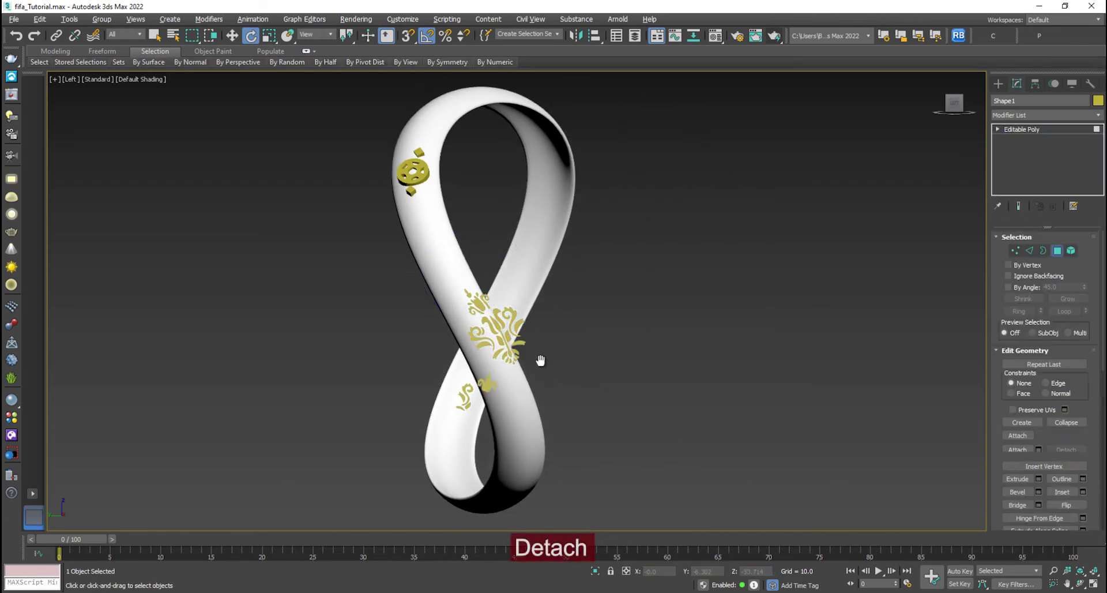
scroll(473, 385, up, 3)
click(1066, 472)
key(Return)
Leave polygon editing and move the large floral motif down onto the front band below the crossing.
click(1024, 129)
key(4)
scroll(516, 323, up, 2)
scroll(517, 369, down, 2)
middle_drag(539, 462, 474, 390)
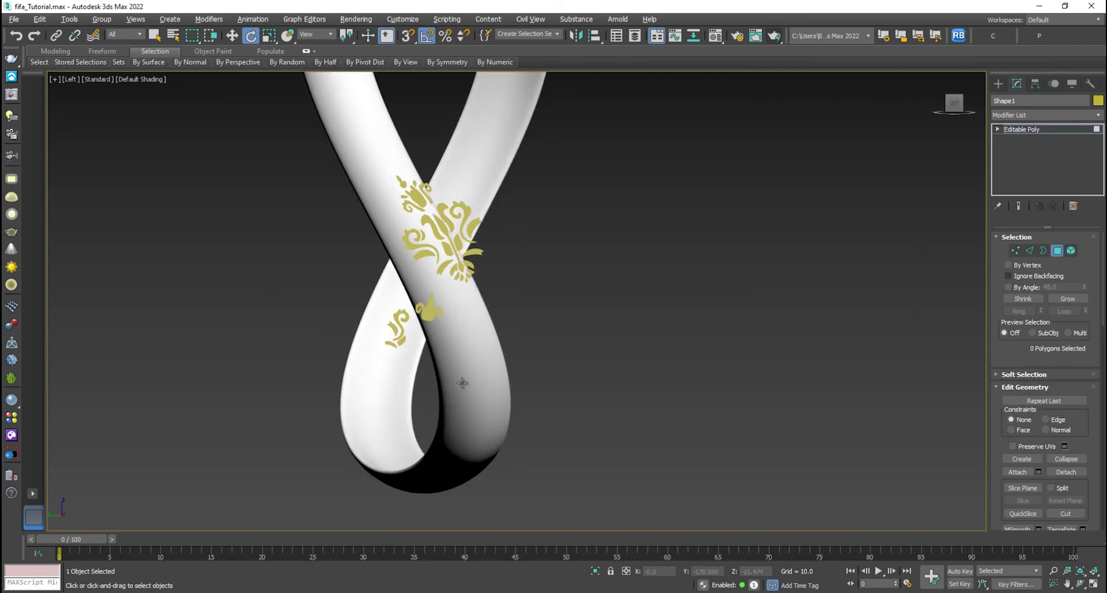
click(1057, 250)
key(w)
drag(409, 144, 430, 210)
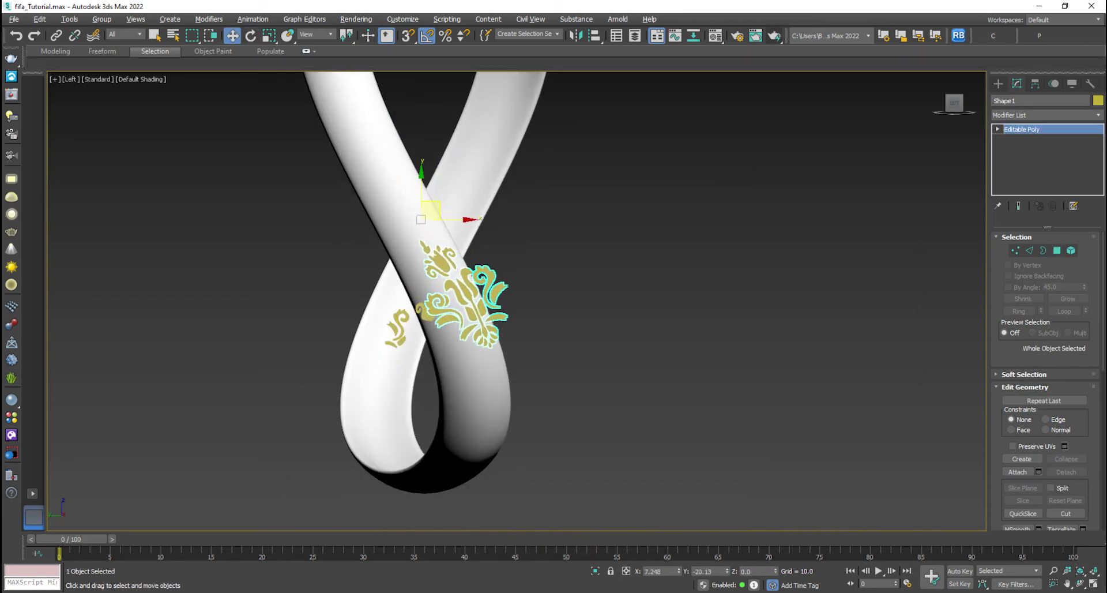
Delete the floral motif's scroll and leaf polygons that overhang the band's outer edge.
scroll(465, 311, up, 3)
key(4)
drag(565, 247, 526, 333)
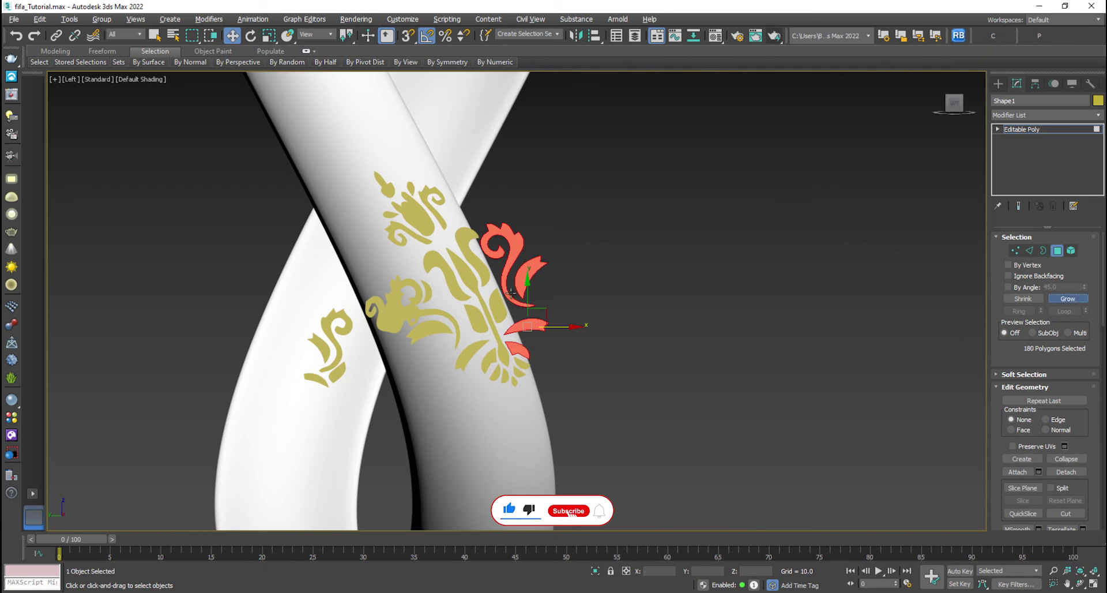
key(Delete)
key(4)
Center the floral motif's pivot on its geometry and turn off angle snapping for free rotation.
key(e)
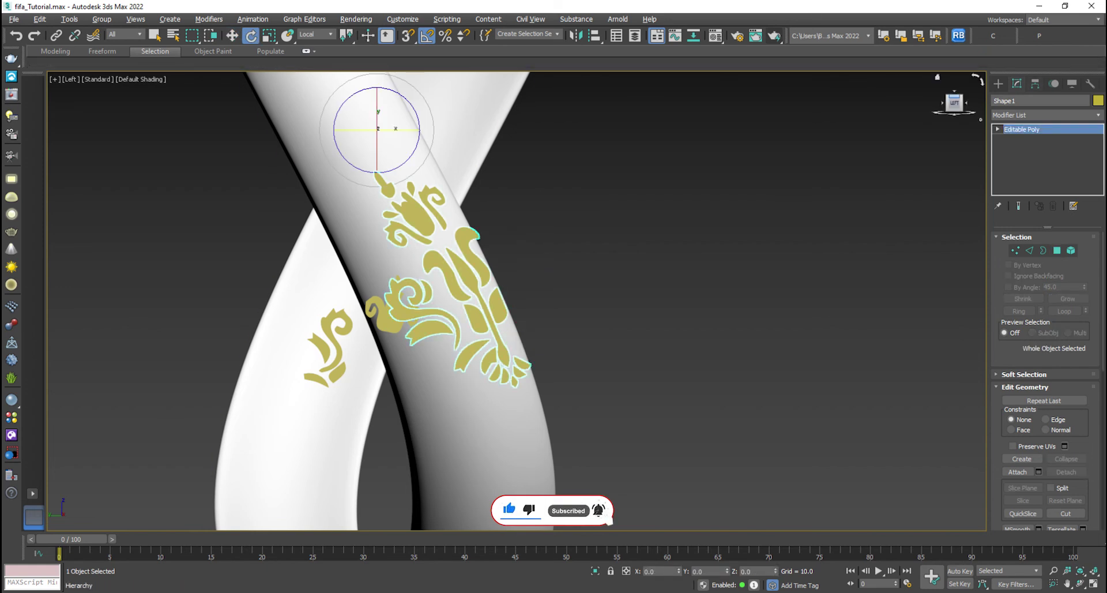
click(1036, 84)
click(1045, 162)
click(1059, 224)
click(1046, 163)
drag(494, 238, 488, 233)
key(ctrl+z)
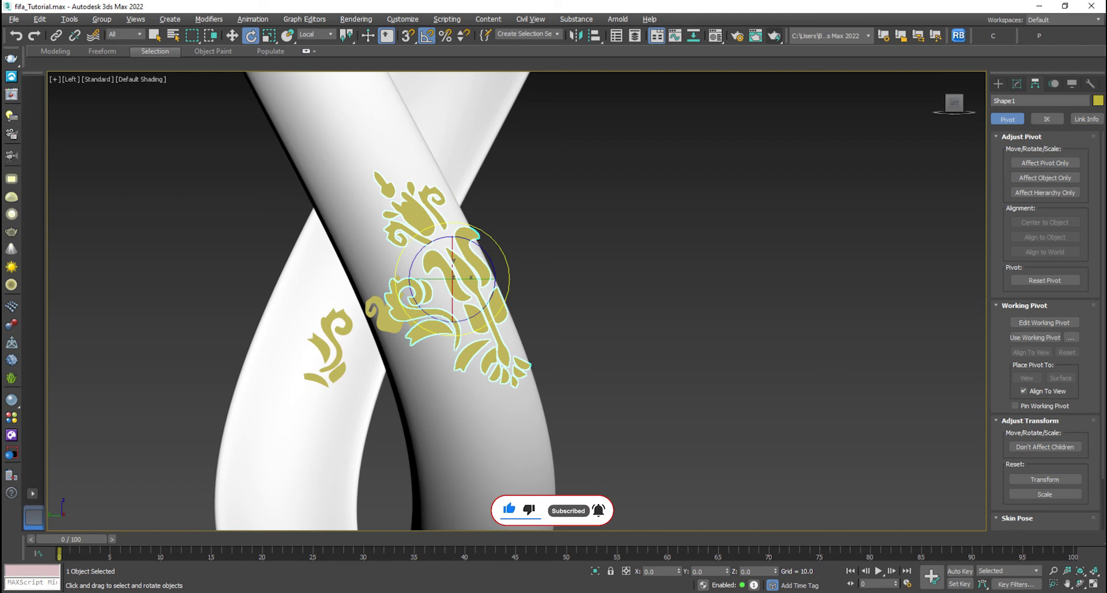
key(a)
key(w)
Move the two small ornaments below the emblem and center their pivot on their geometry.
click(382, 309)
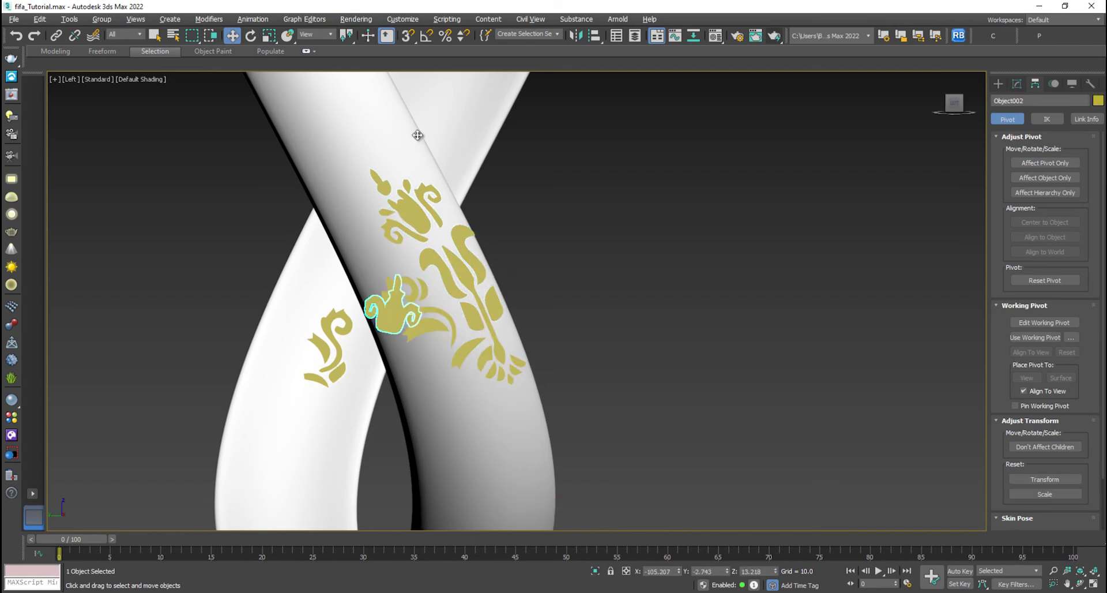
scroll(427, 162, down, 5)
drag(368, 179, 375, 263)
key(r)
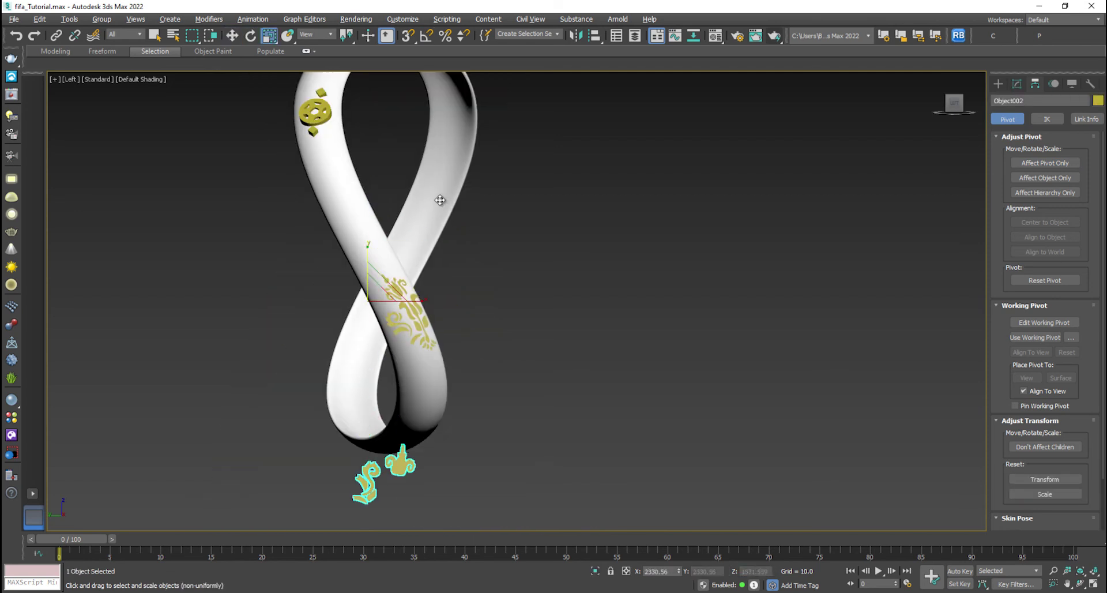
key(w)
click(1045, 163)
click(1045, 223)
click(1045, 164)
Scale the two small ornaments and place them on the lower front curve of the band.
drag(398, 464, 399, 424)
scroll(430, 375, up, 5)
key(r)
key(w)
drag(411, 388, 412, 353)
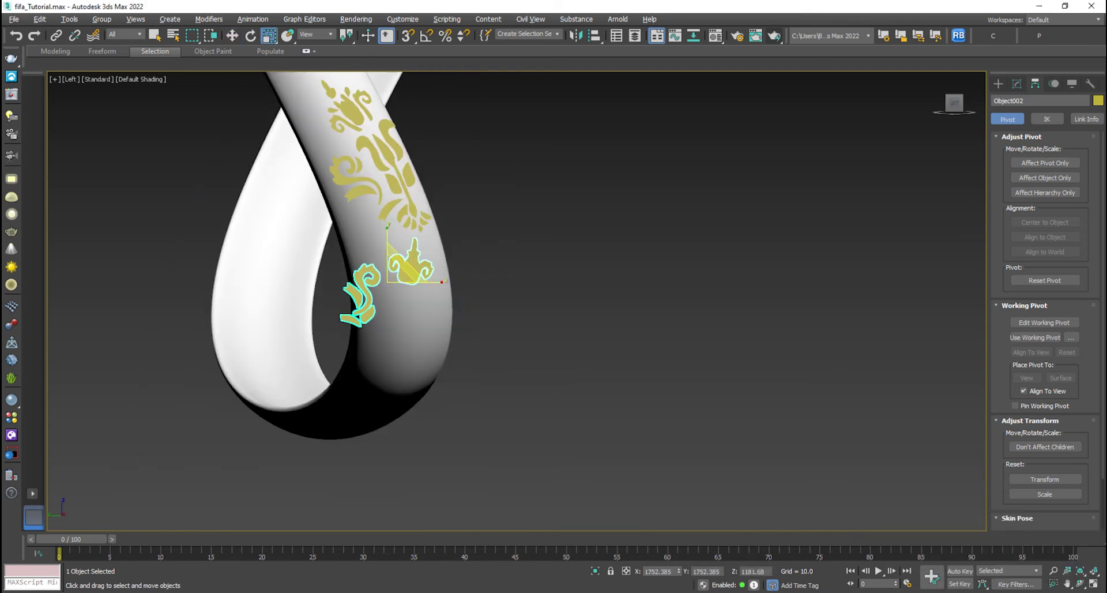
key(w)
drag(401, 270, 409, 312)
Select the large floral motif and move it against the band's surface in the Perspective view.
click(385, 166)
scroll(385, 166, down, 4)
middle_drag(385, 166, 508, 328)
key(alt+w)
key(alt+w)
alt+middle_drag(629, 375, 490, 384)
drag(508, 415, 543, 415)
alt+middle_drag(490, 415, 612, 398)
scroll(519, 430, up, 3)
Rotate the floral motif in the Local coordinate system so it lies along the band's surface.
key(e)
click(316, 34)
click(309, 80)
alt+middle_drag(548, 403, 605, 412)
key(w)
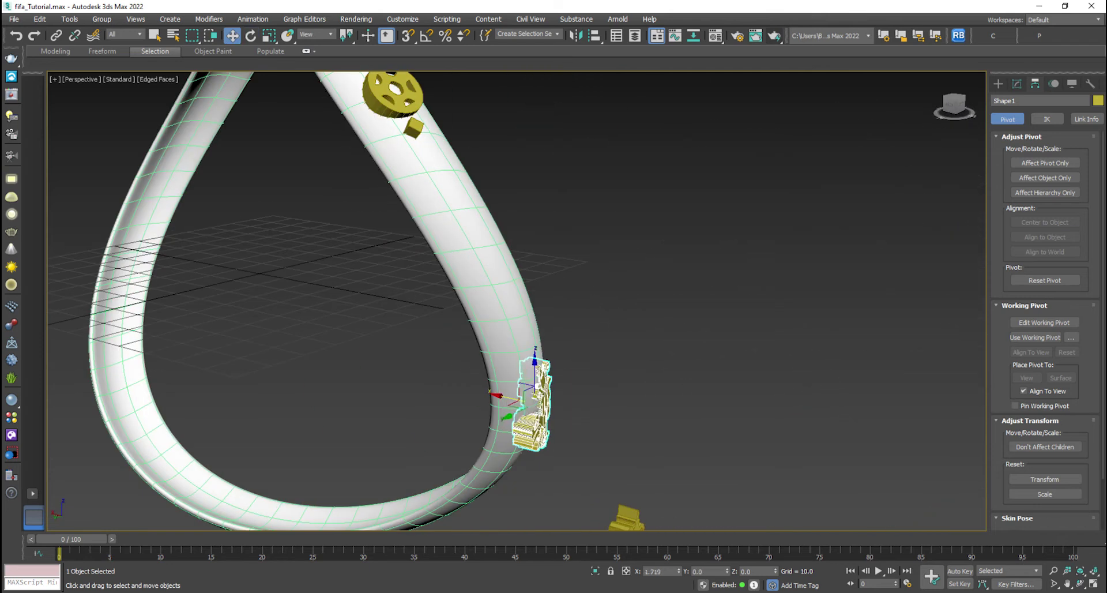
alt+middle_drag(504, 390, 367, 341)
key(e)
Select the two small ornaments, move them against the lower band, and tilt them to follow its curve.
click(640, 369)
alt+middle_drag(600, 375, 507, 398)
scroll(507, 398, down, 4)
click(493, 495)
alt+middle_drag(493, 491, 659, 428)
key(w)
key(shift+z)
key(e)
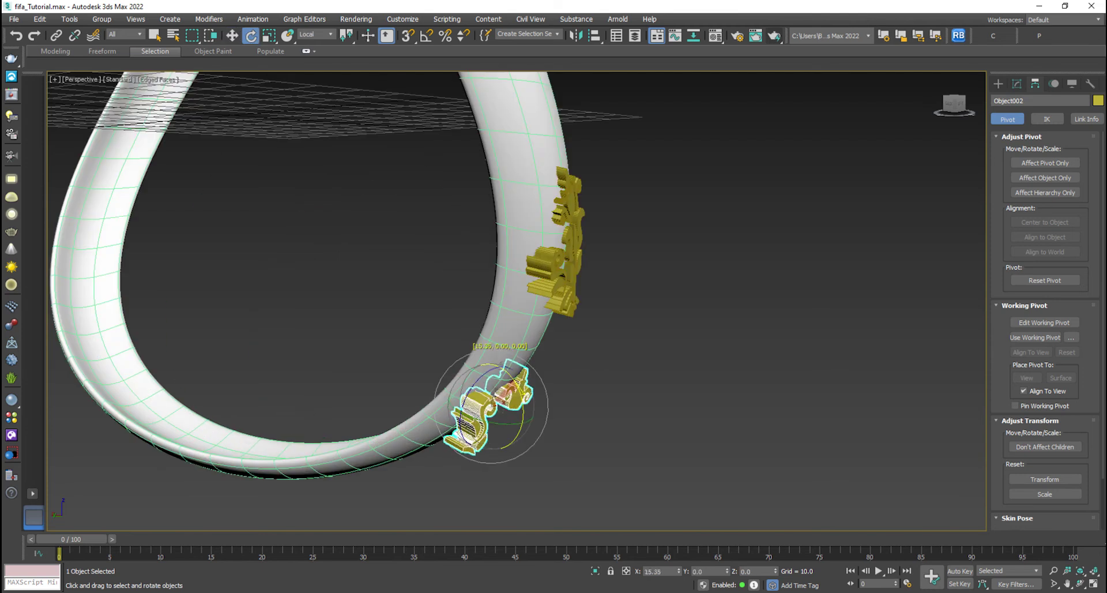
Refine the small ornaments' rotation and placement, comparing the Perspective and Left views.
alt+middle_drag(500, 254, 503, 250)
key(e)
key(w)
key(alt+w)
key(alt+w)
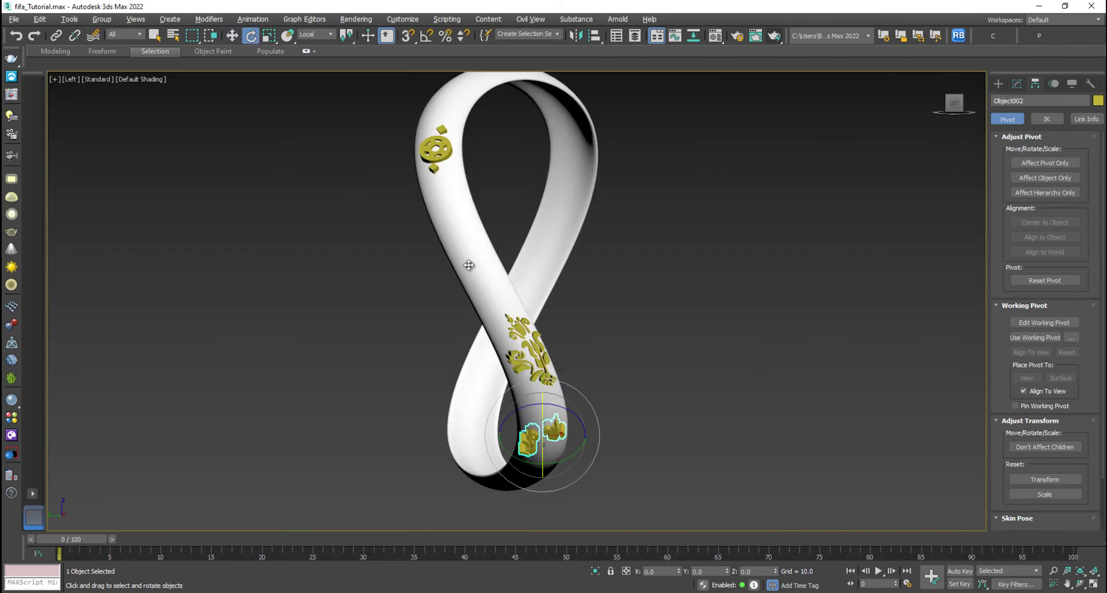
click(465, 261)
middle_drag(465, 261, 500, 308)
key(ctrl+z)
Reposition the small ornaments along their Local axes against the underside of the band.
key(alt+w)
key(alt+w)
key(z)
alt+middle_drag(623, 346, 640, 329)
key(r)
alt+middle_drag(352, 335, 385, 324)
click(317, 35)
click(319, 75)
drag(532, 311, 369, 223)
Rotate the small ornaments to match the underside's slope and deselect them.
key(e)
alt+middle_drag(368, 223, 378, 291)
key(w)
key(e)
drag(396, 354, 373, 292)
click(373, 292)
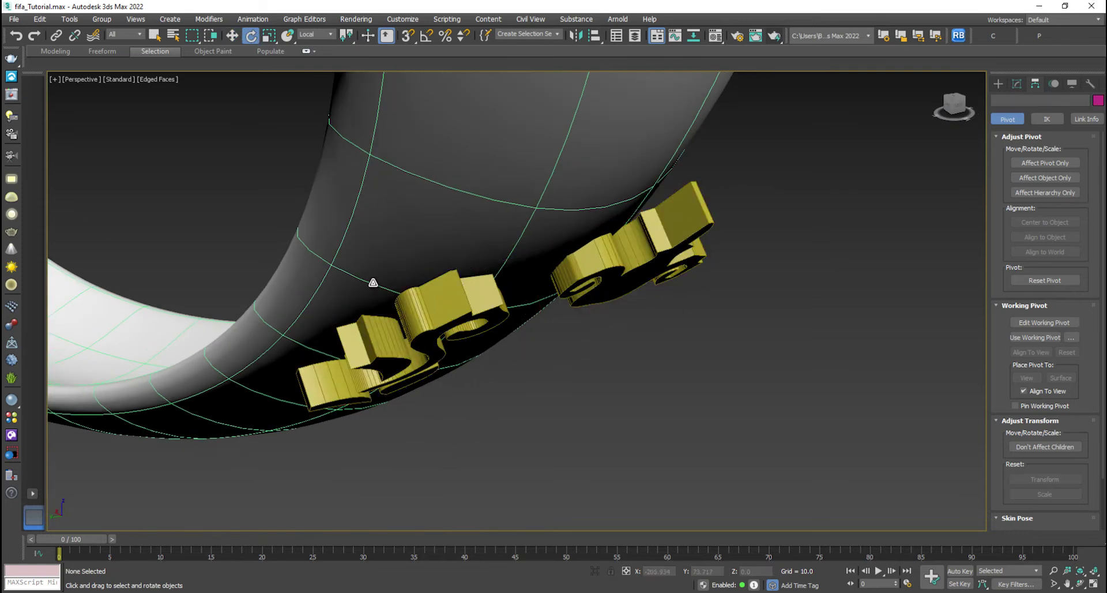
Move the small ornaments slightly lower on the band in the Left view and adjust their rotation.
scroll(371, 263, down, 5)
key(l)
click(562, 492)
drag(576, 461, 577, 482)
key(w)
key(e)
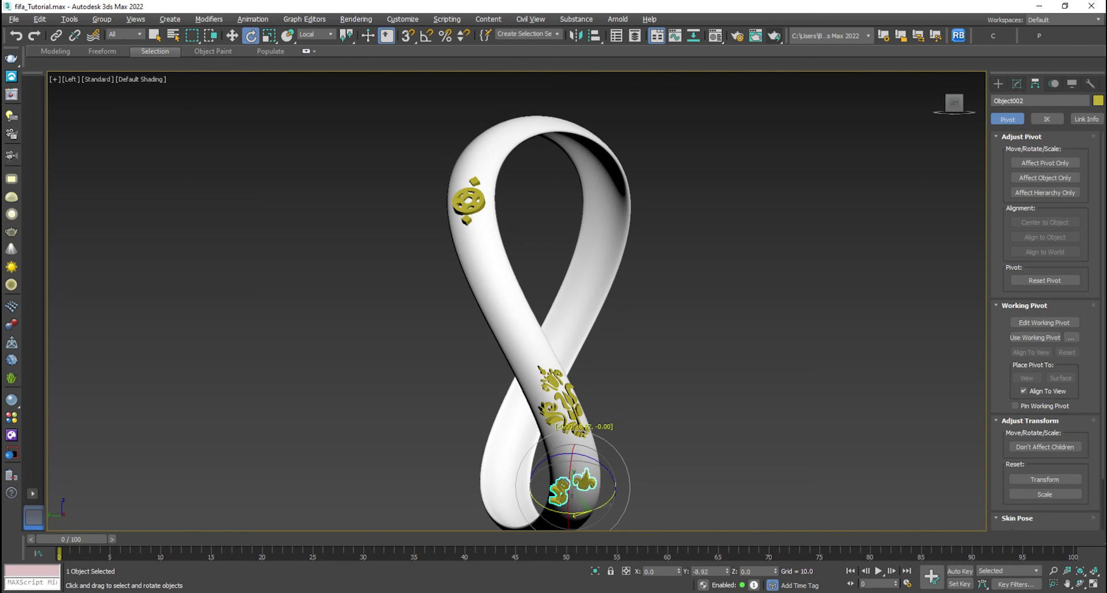
Rotate the large floral motif about -5.46 degrees around its local Y axis.
click(405, 459)
click(425, 402)
drag(432, 365, 432, 367)
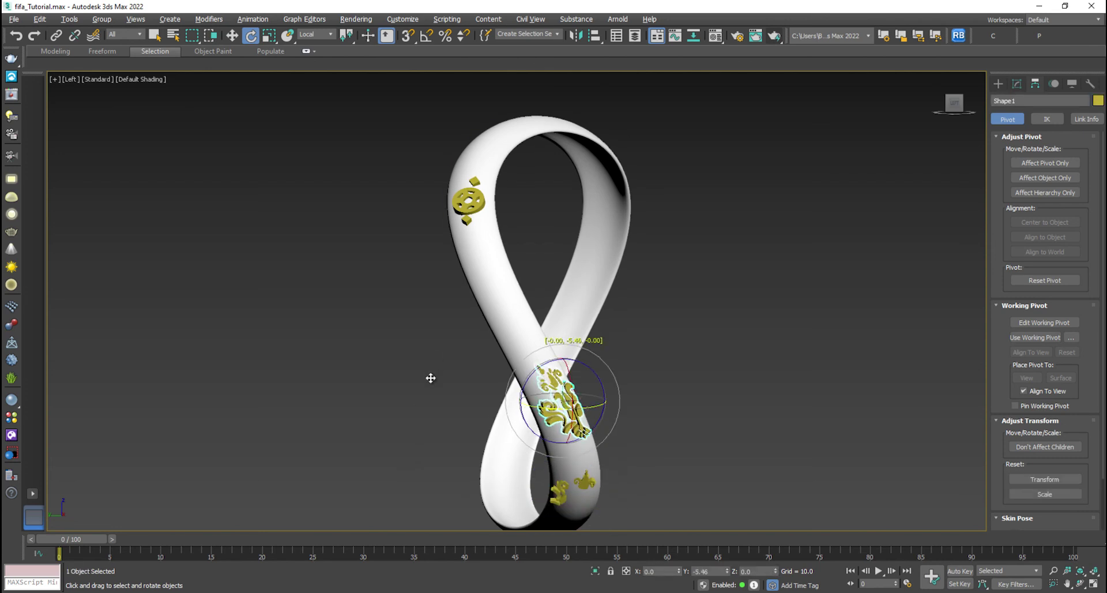
Select all three ornament objects, assign them the purple VRayMtl Material #27, and deselect them.
click(393, 432)
scroll(415, 396, down, 3)
scroll(397, 360, up, 3)
mouse_move(413, 391)
middle_down()
mouse_move(384, 363)
mouse_move(421, 374)
middle_up()
scroll(405, 347, down, 2)
scroll(404, 348, down, 1)
click(479, 185)
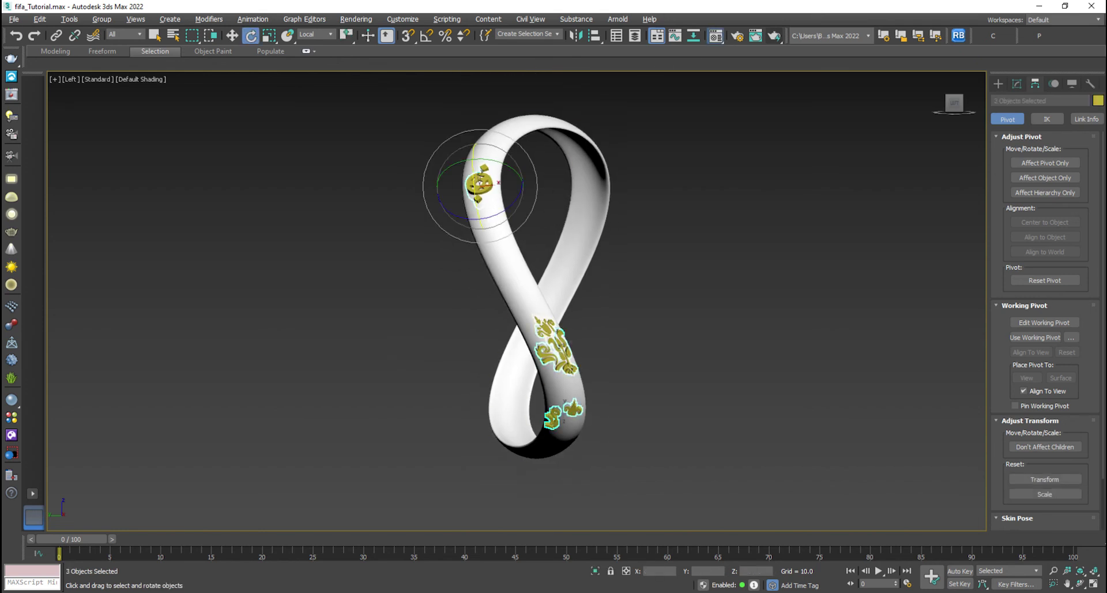
key(m)
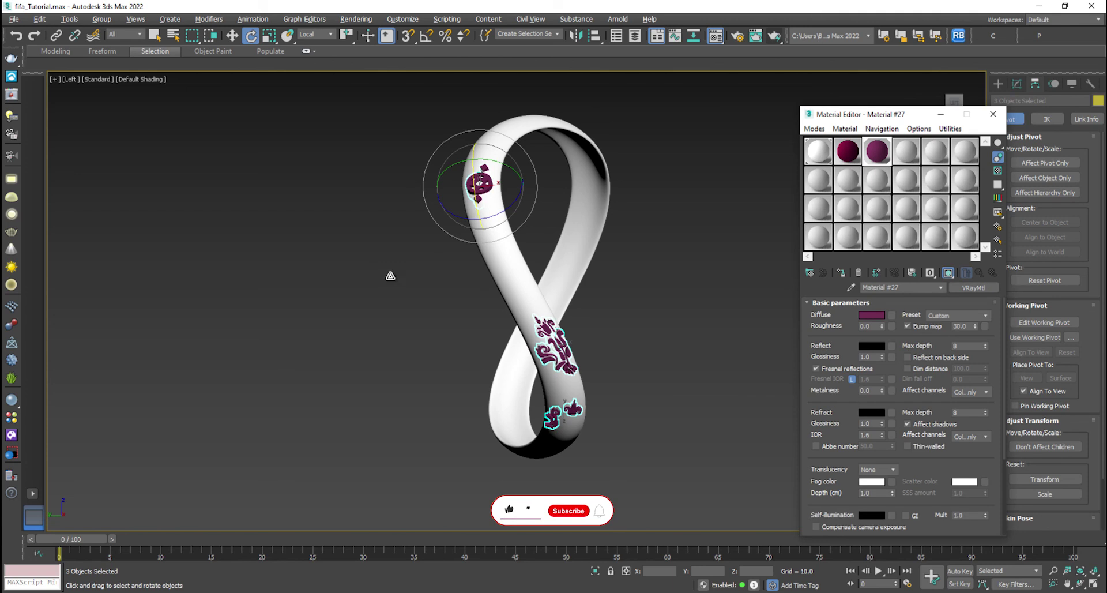
click(390, 275)
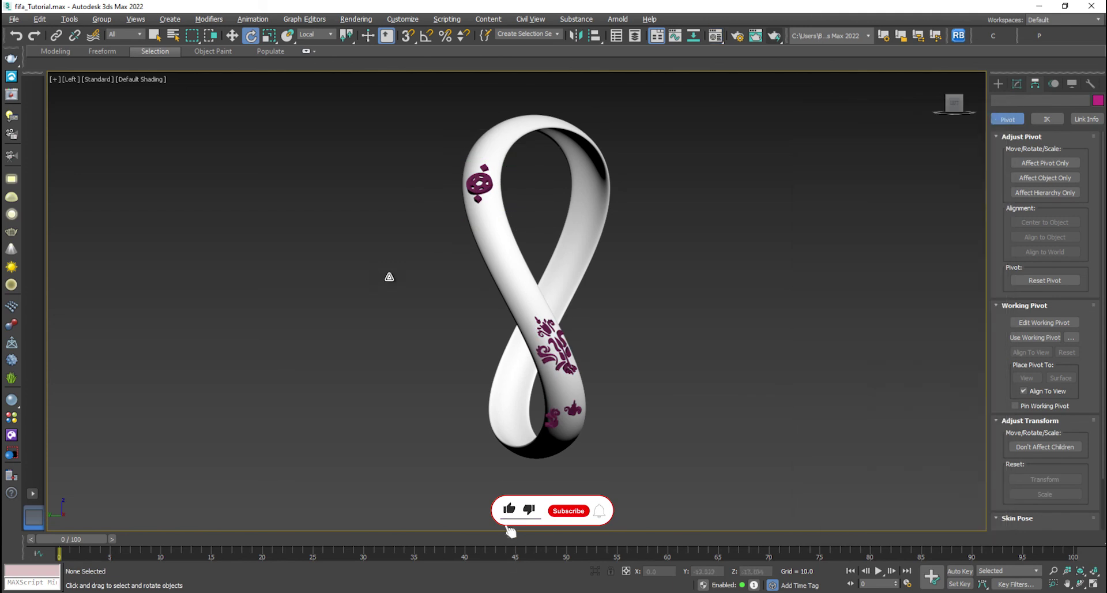
key(alt+f)
key(Down)
key(Down)
key(Down)
key(Right)
key(Escape)
key(Escape)
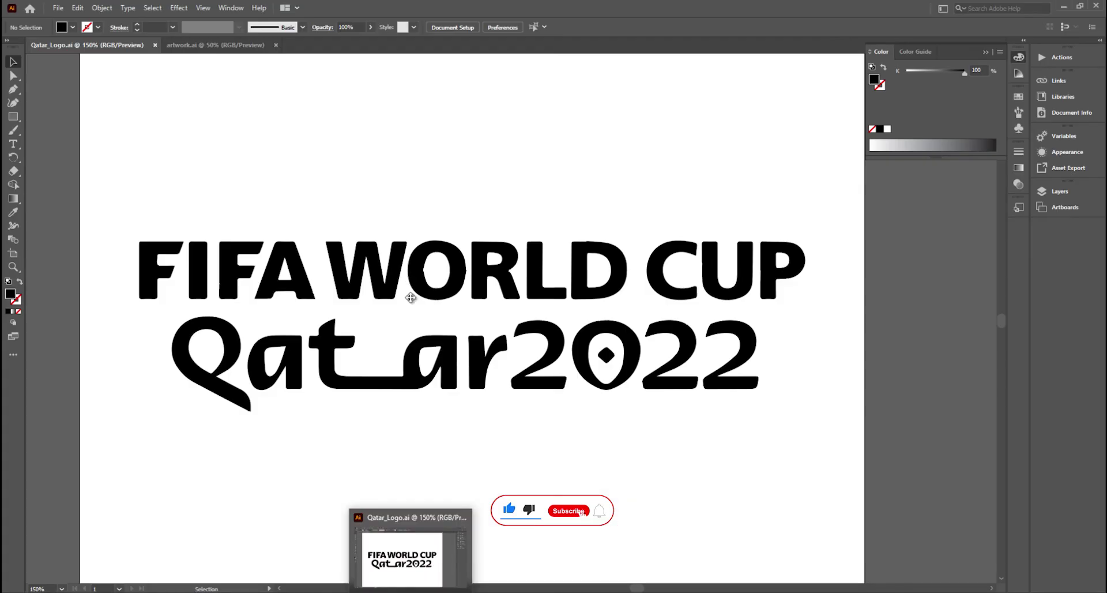
Switch to Illustrator and examine the FIFA WORLD CUP Qatar2022 lettering in Qatar_Logo.ai.
drag(148, 202, 409, 312)
drag(433, 238, 404, 221)
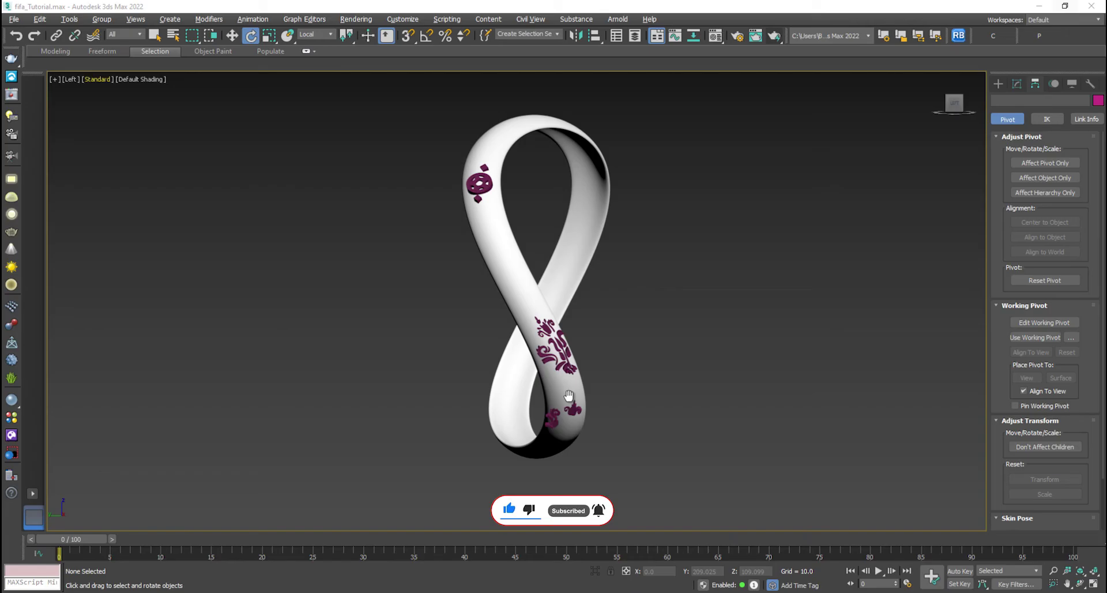
Switch back to 3ds Max and import the Illustrator logo lettering as a single shape object.
key(alt+f)
key(Down)
key(Down)
key(Down)
key(Right)
key(Return)
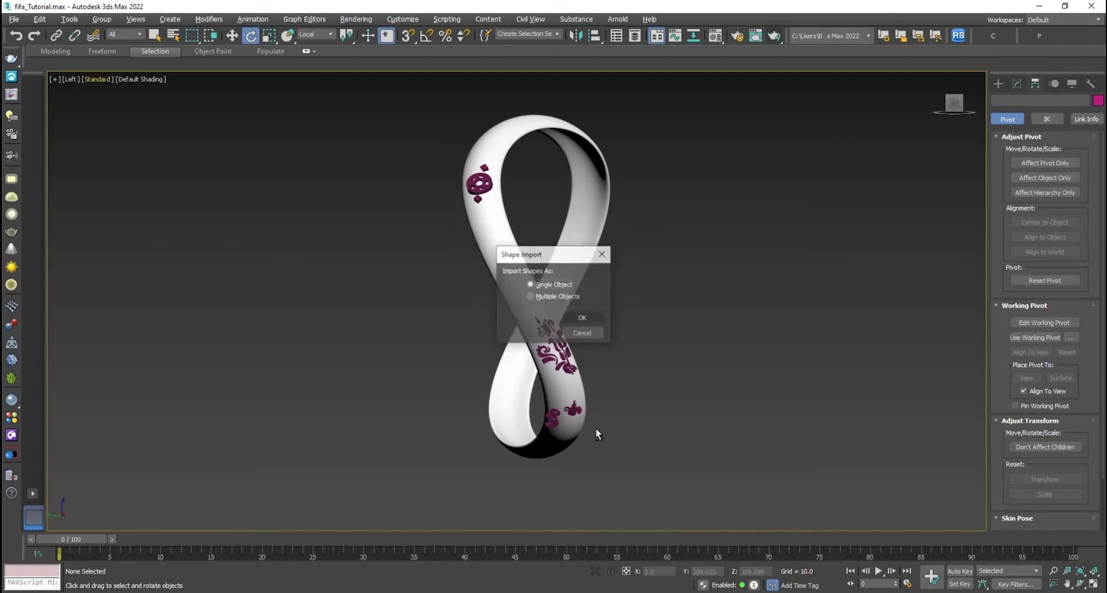
click(576, 323)
click(566, 324)
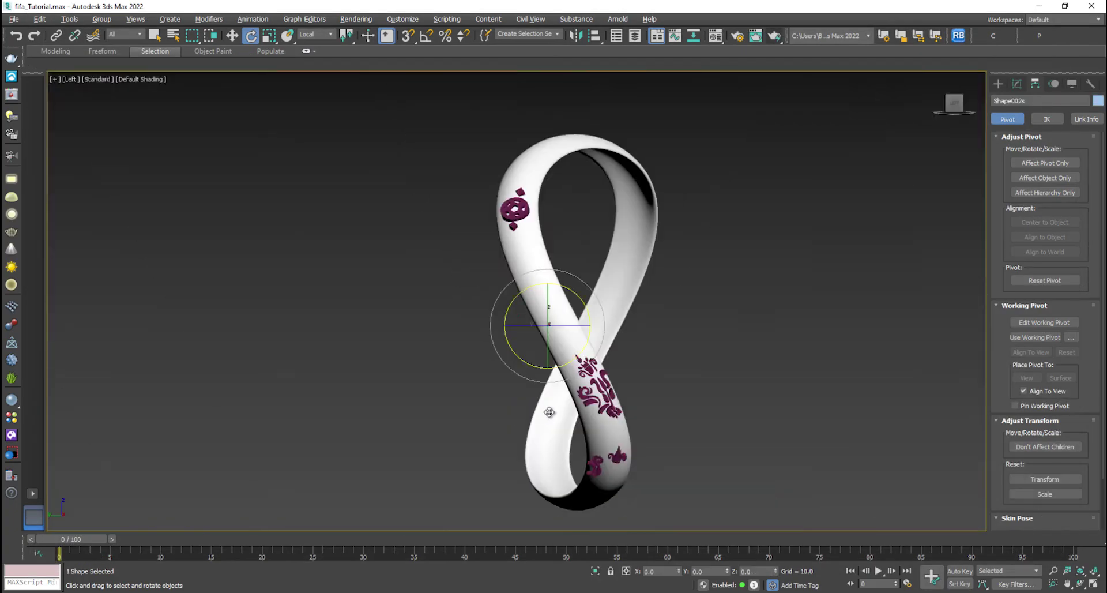
Rotate the imported lettering upright with angle snapping so that it reads correctly in the Left view.
key(alt+w)
key(e)
key(a)
drag(313, 143, 314, 193)
drag(356, 153, 353, 198)
key(w)
scroll(331, 157, down, 6)
click(546, 391)
click(553, 401)
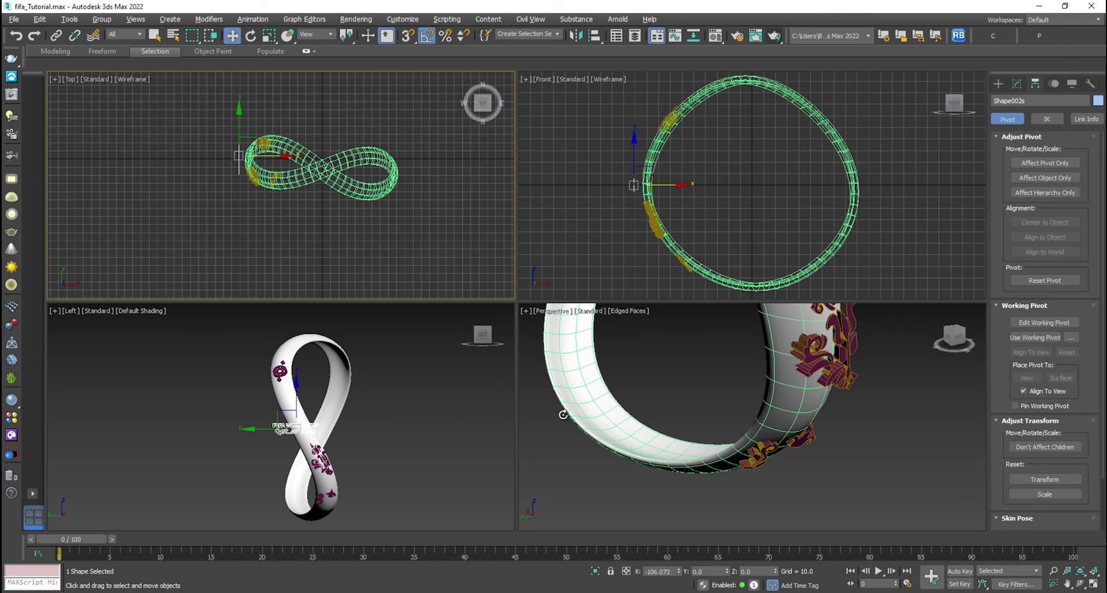
Scale the lettering up uniformly to about twice the width of the figure-eight band.
key(r)
drag(626, 177, 626, 98)
key(w)
right_click(346, 438)
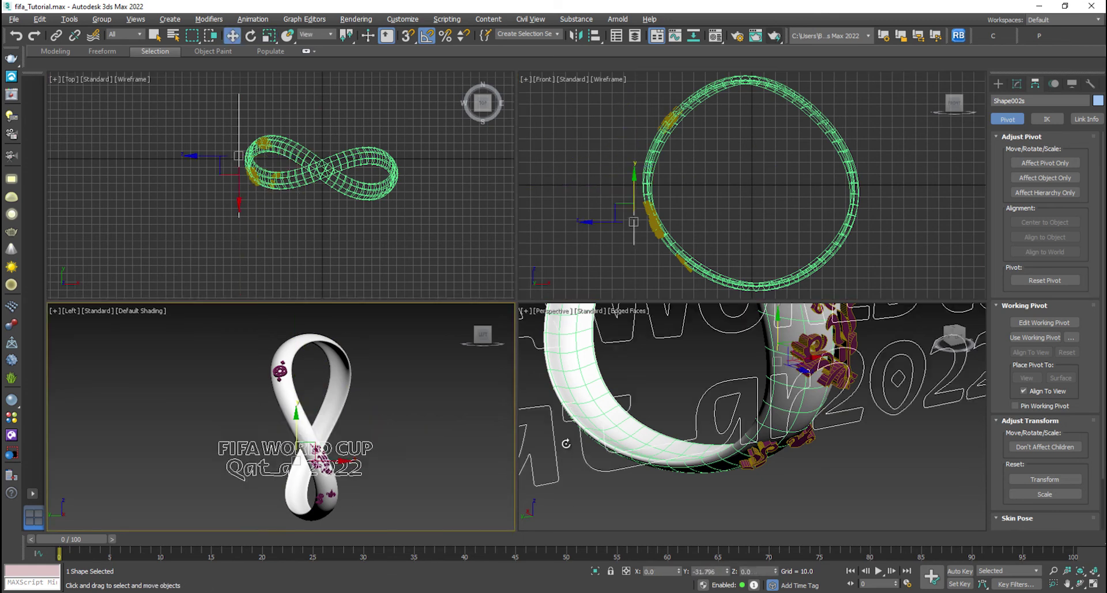
Move the lettering below the figure-eight band and centre it beneath the emblem in the Left view.
drag(296, 395, 297, 460)
key(alt+w)
middle_drag(528, 509, 539, 433)
scroll(539, 433, down, 2)
drag(502, 368, 521, 433)
key(r)
key(w)
click(553, 384)
key(ctrl+z)
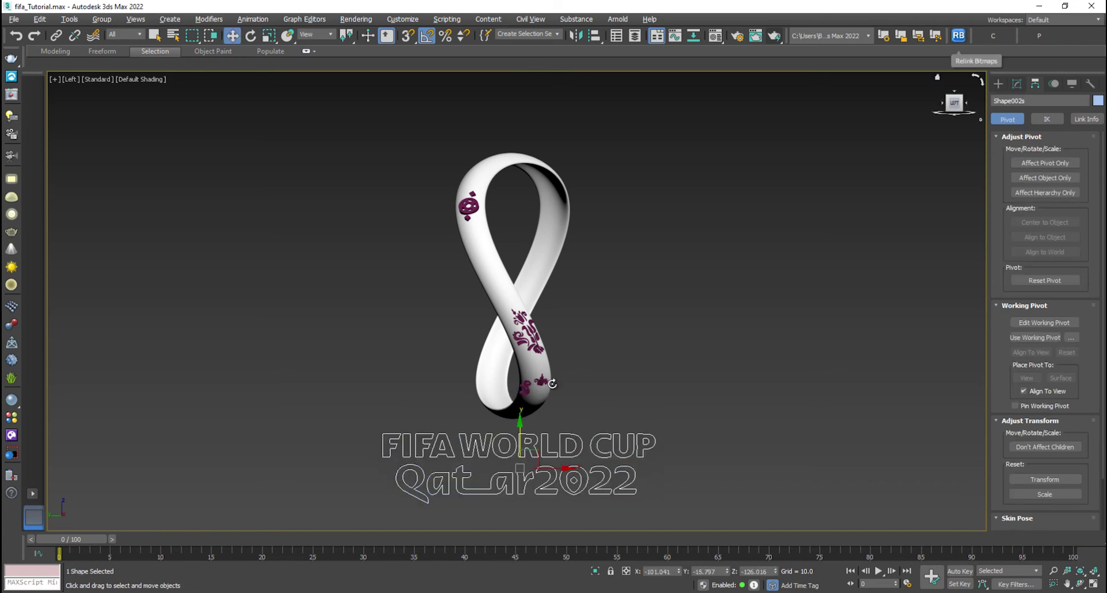
Extrude the FIFA WORLD CUP Qatar2022 lettering by 0.5 and assign it the white material.
key(alt+w)
key(ctrl+7)
text(ex)
key(Return)
key(alt+w)
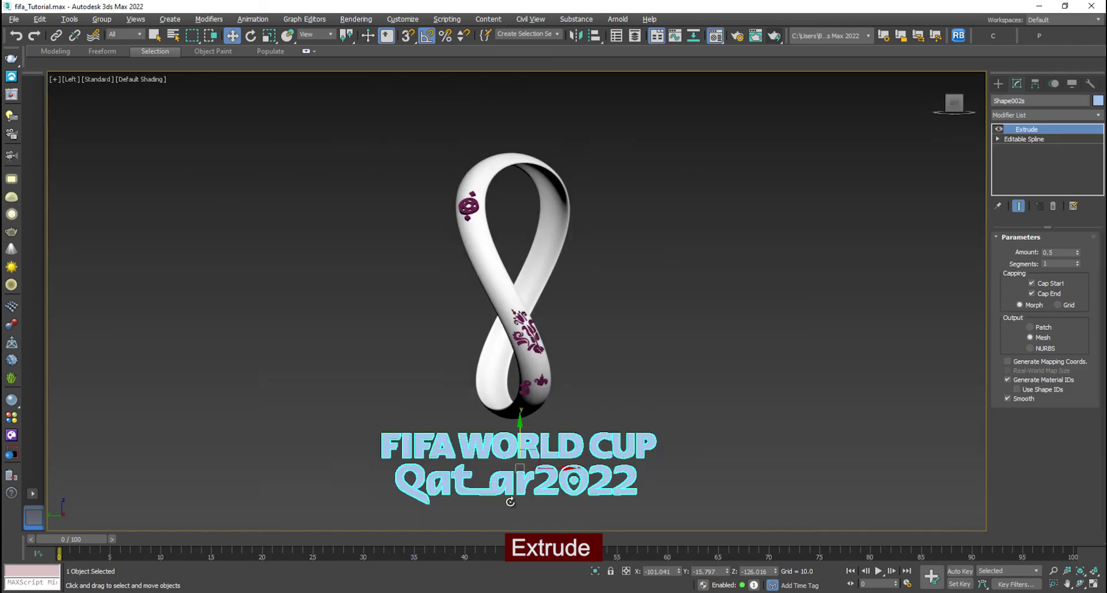
key(m)
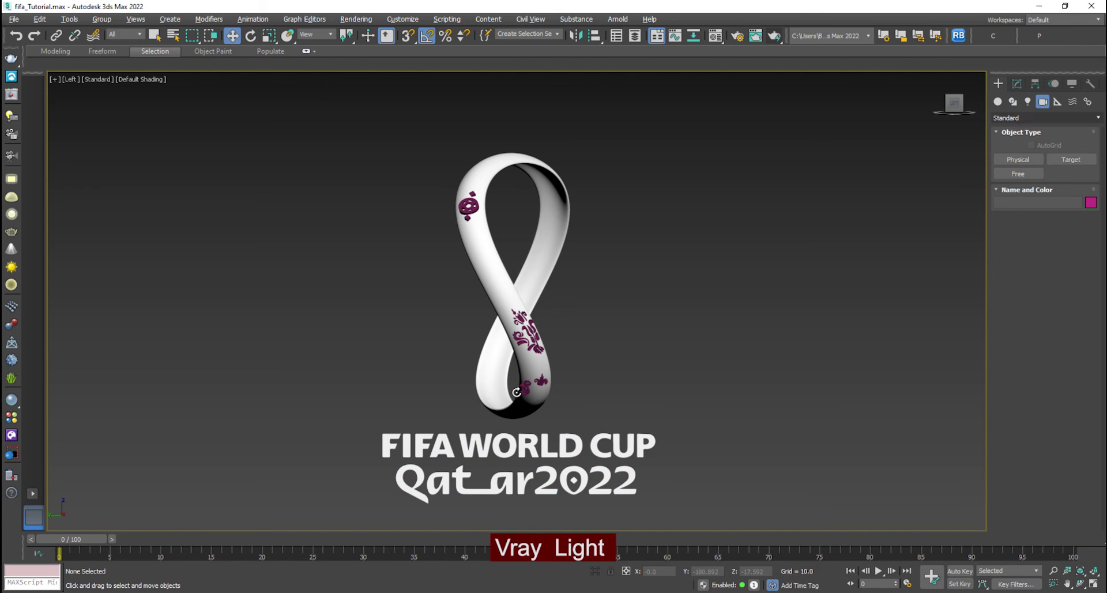
Create a plane VRayLight about 217 by 271 around the emblem and lettering in the Left view, with multiplier 10 and Invisible enabled.
click(1018, 160)
scroll(468, 406, down, 3)
drag(449, 409, 606, 216)
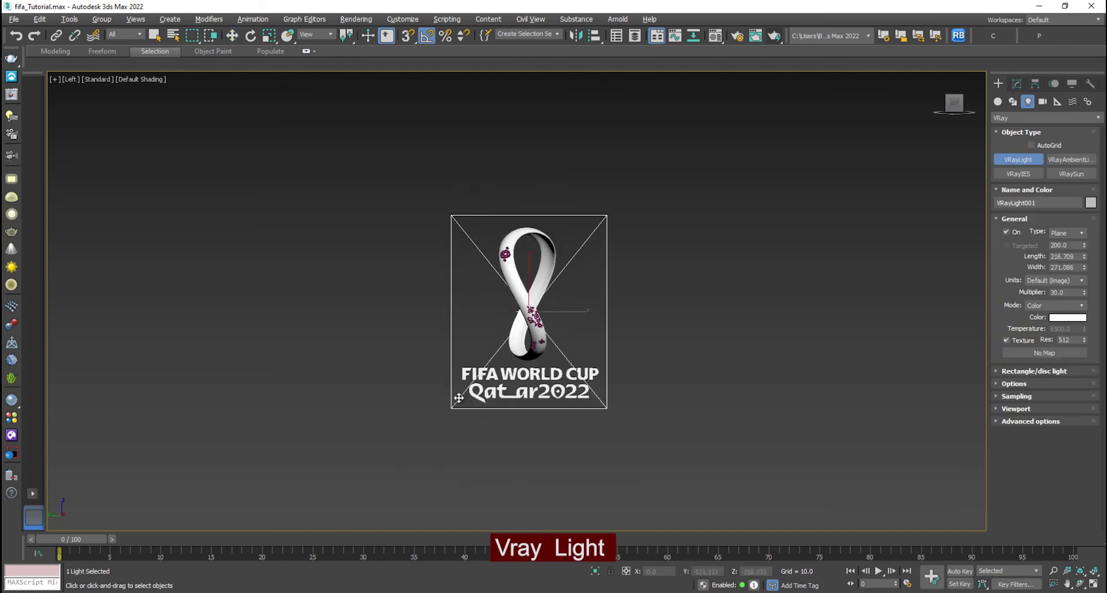
key(alt+w)
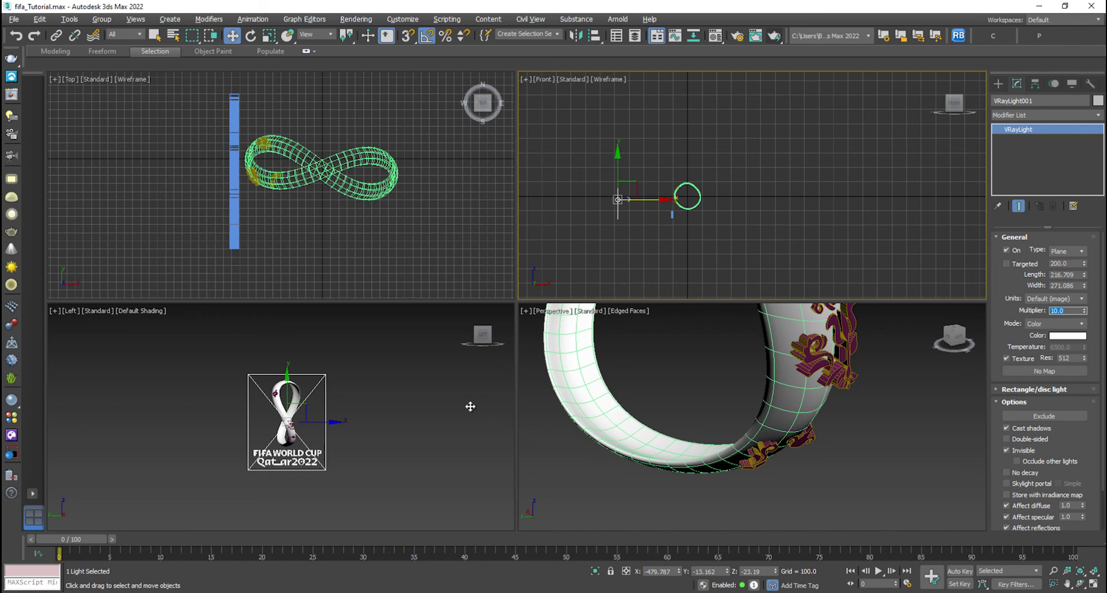
Frame the emblem and lettering in the Left view and duplicate the plane light to add more lighting.
click(452, 406)
scroll(453, 406, up, 3)
key(alt+w)
middle_drag(455, 300, 488, 281)
scroll(488, 281, up, 1)
scroll(510, 300, down, 3)
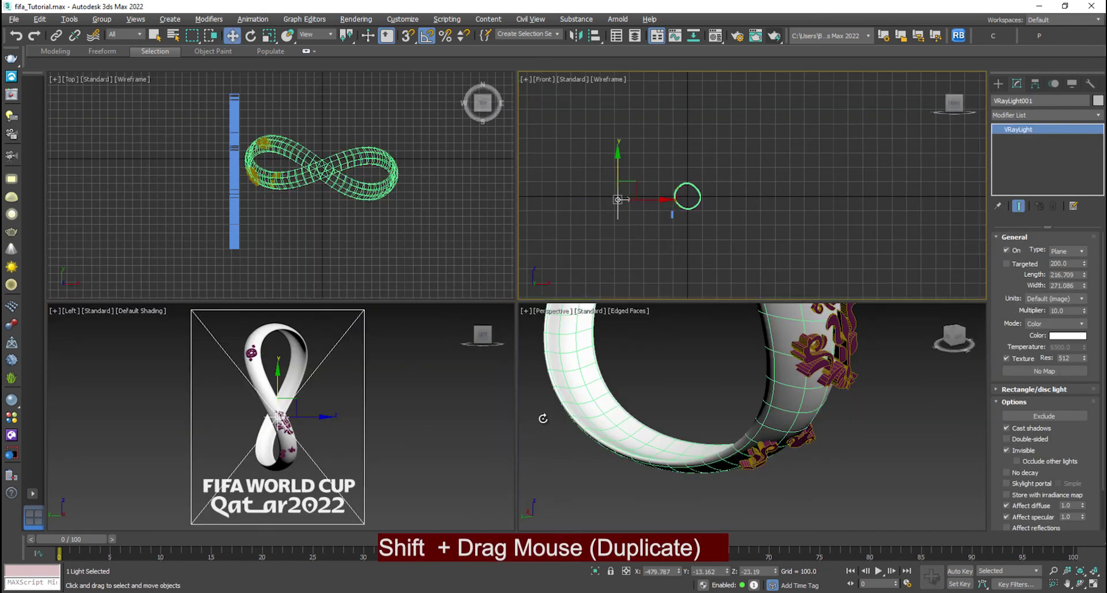
key(e)
key(w)
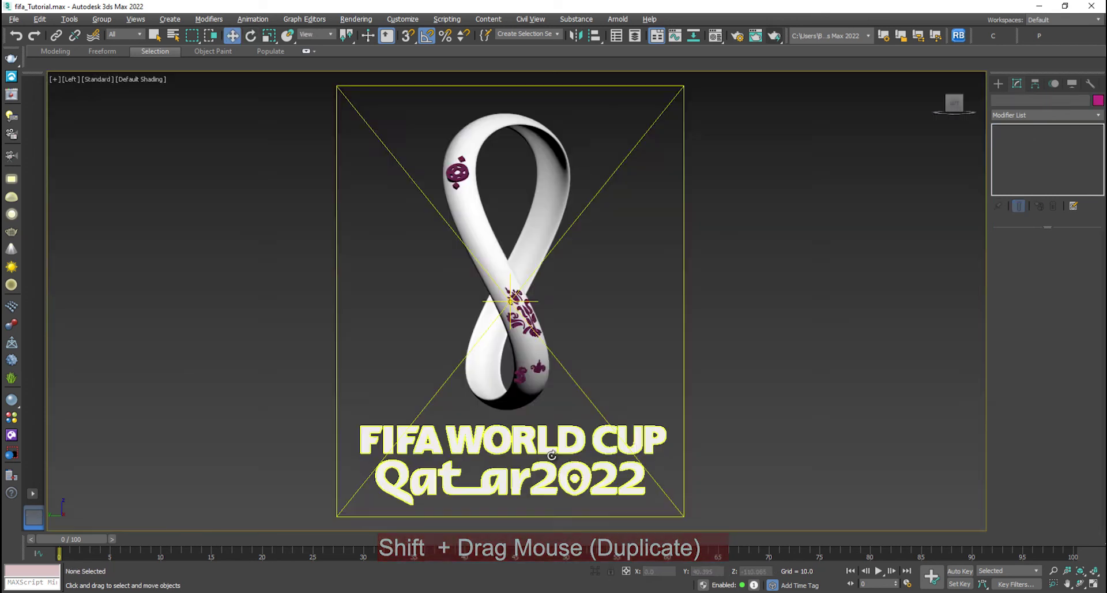
Render the Left view with V-Ray, check the image at full size, and save it.
key(shift+q)
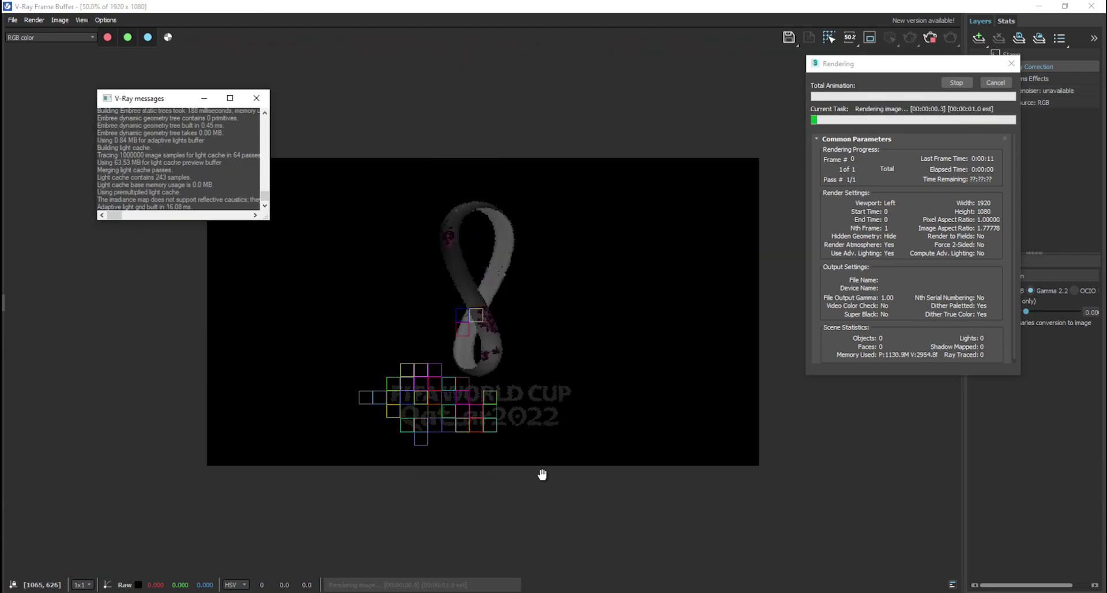
double_click(542, 474)
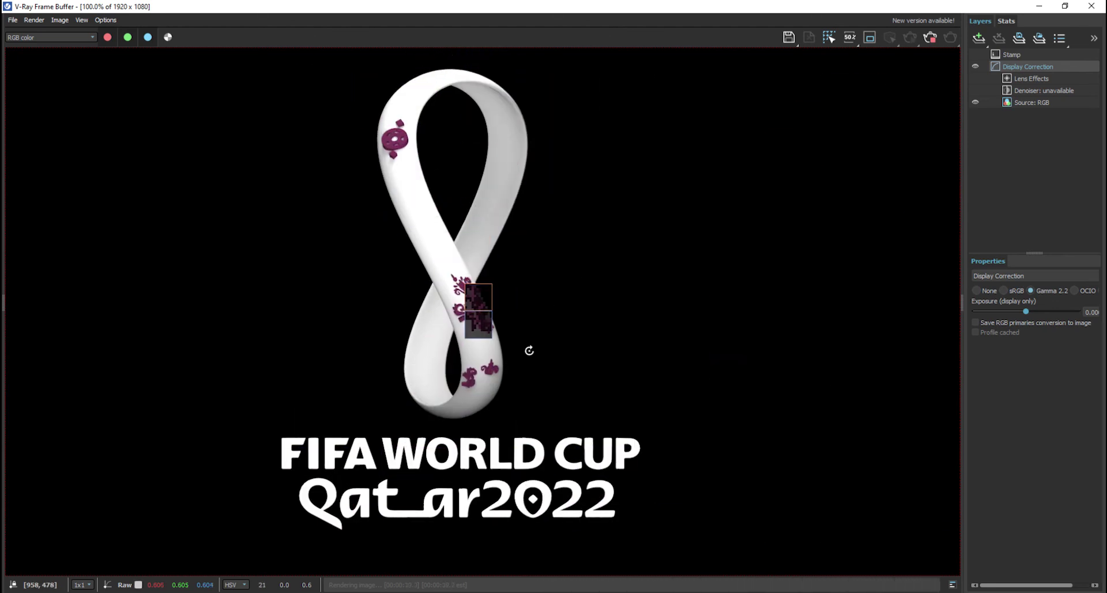
scroll(529, 350, down, 2)
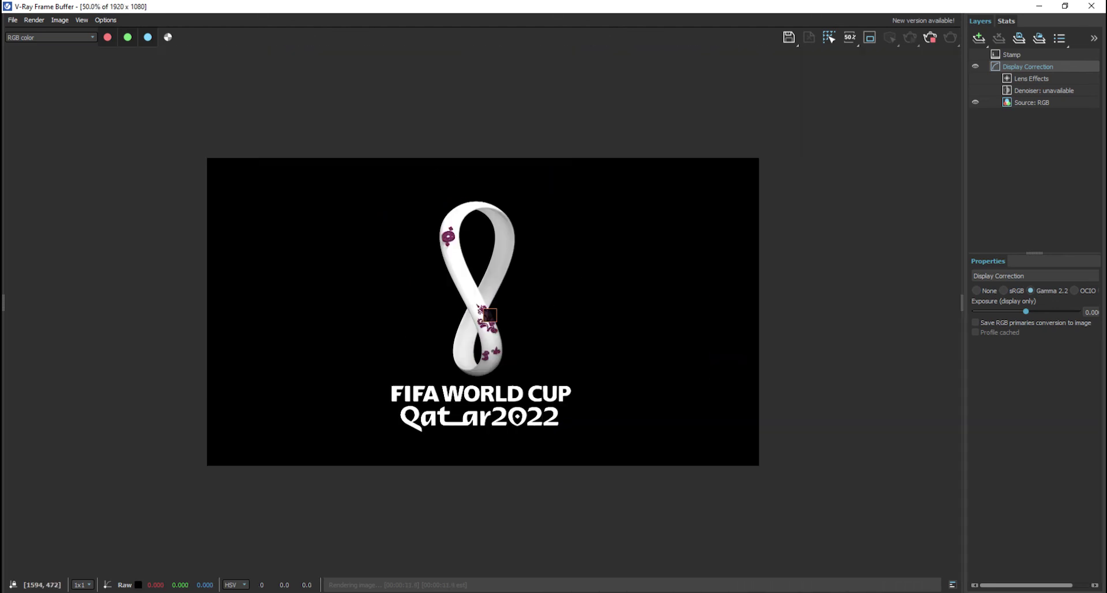
click(789, 38)
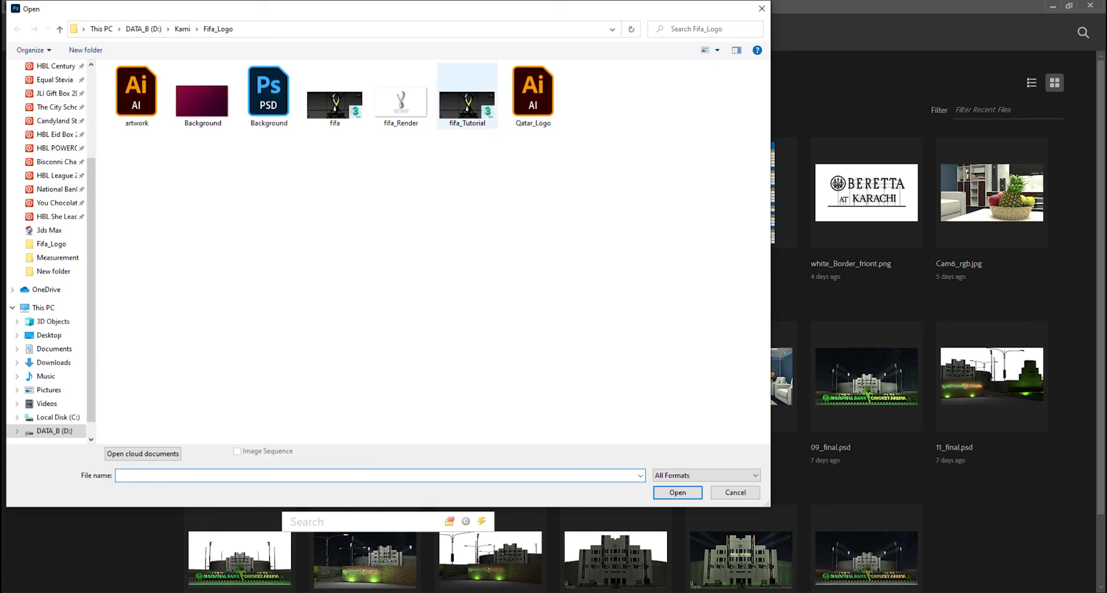
Switch to Photoshop and open fifa_Render.png and Background.jpg.
double_click(402, 102)
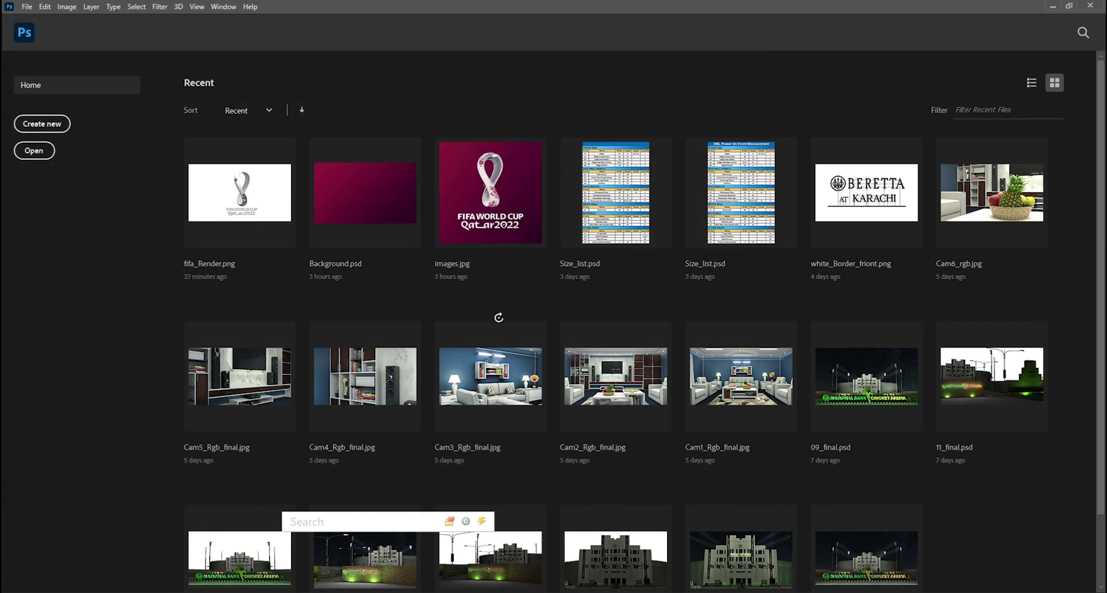
key(alt+f)
key(o)
key(ctrl+o)
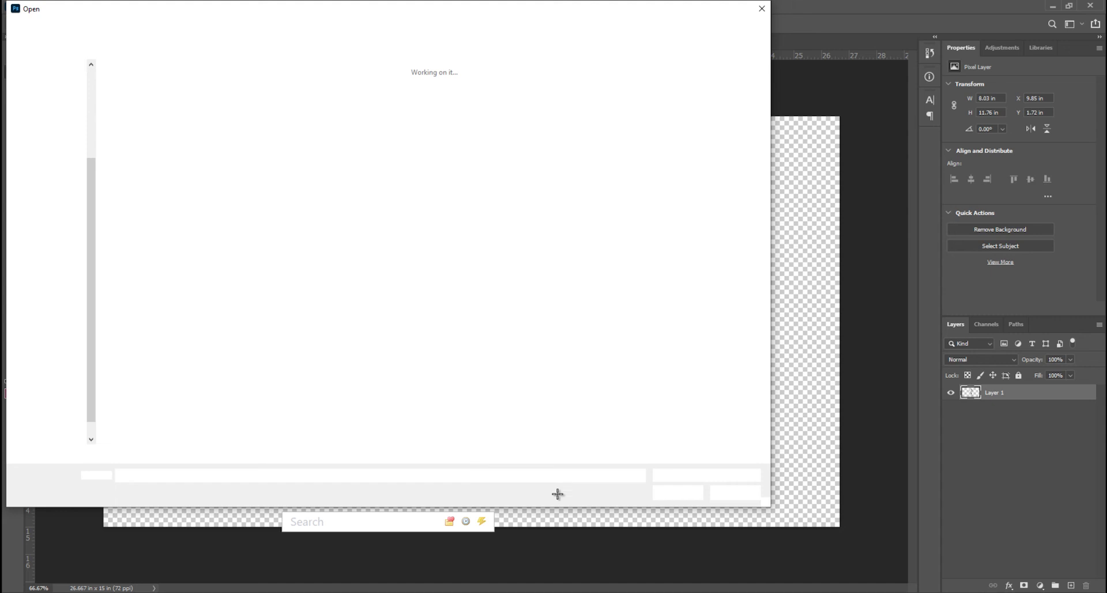
key(Return)
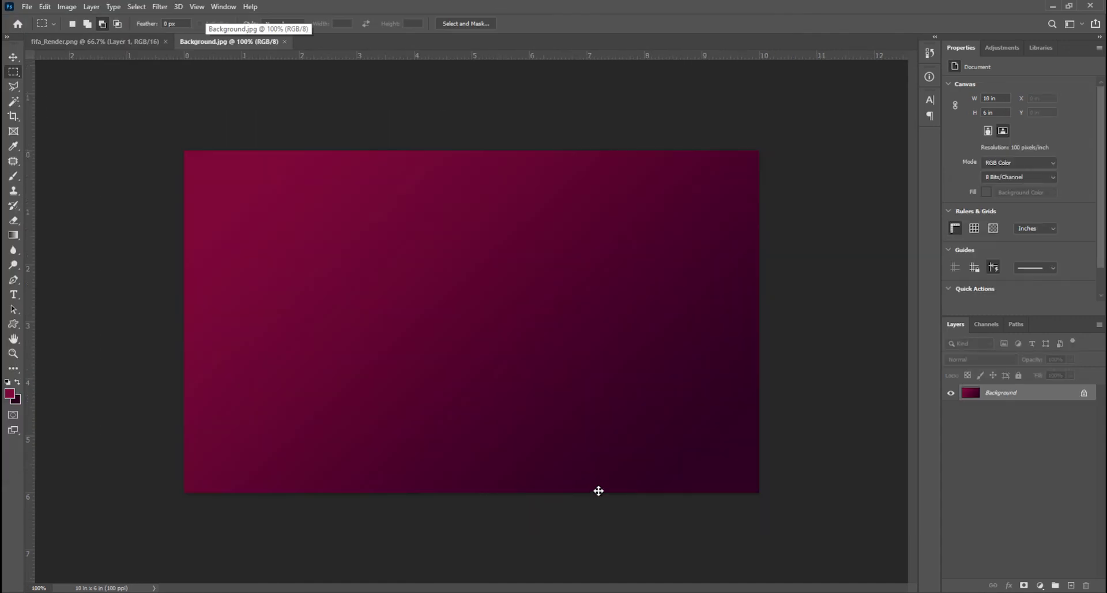
Copy the gradient background into fifa_Render.png, scale it to cover the whole canvas, and place its layer beneath the emblem.
key(ctrl+a)
key(ctrl+t)
alt+drag(664, 436, 841, 540)
key(Return)
key(ctrl+bracketleft)
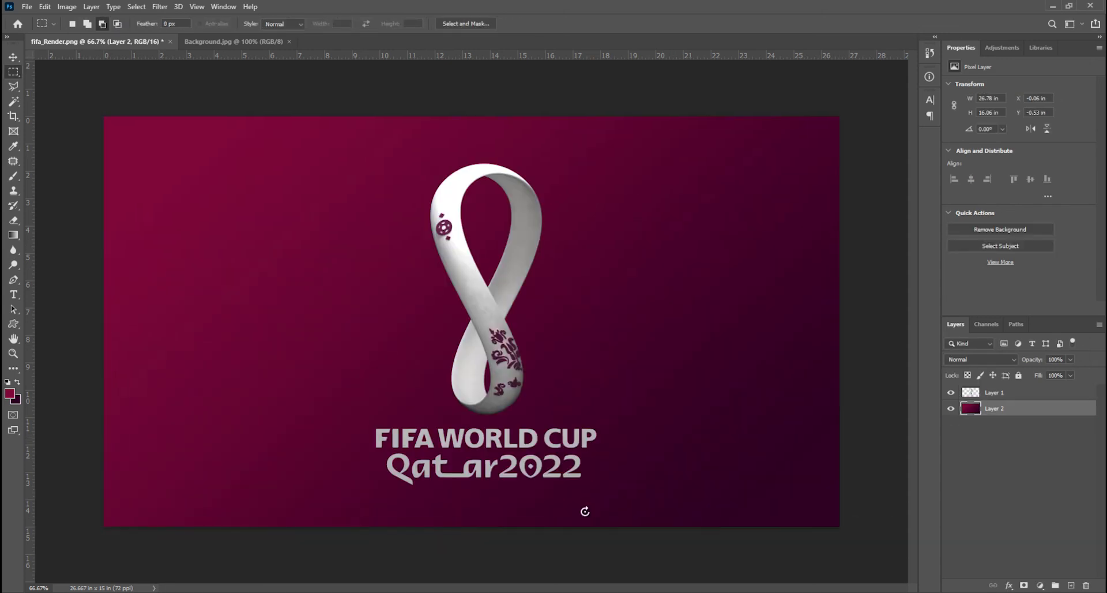